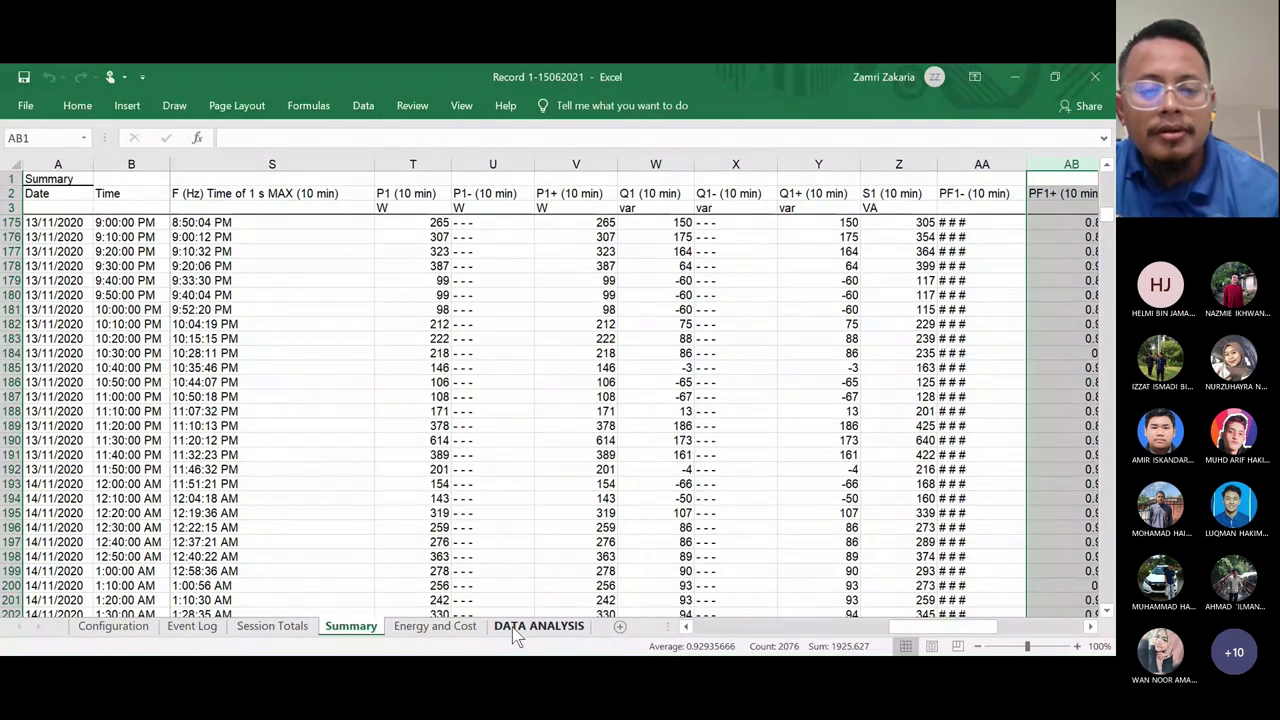
# Open the DATA ANALYSIS sheet and examine the ten-minute readings for 1/6/2021 down to the daily energy chart
pyautogui.click(513, 630)
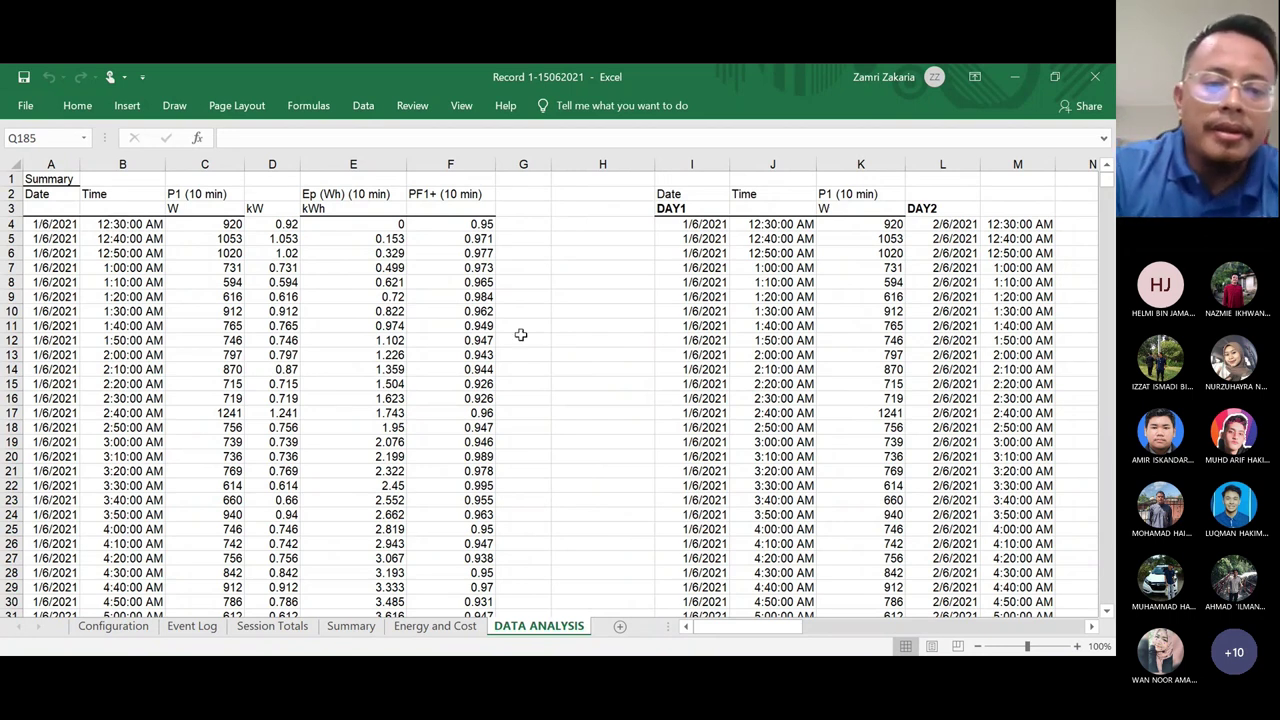
pyautogui.scroll(-6, 521, 335)
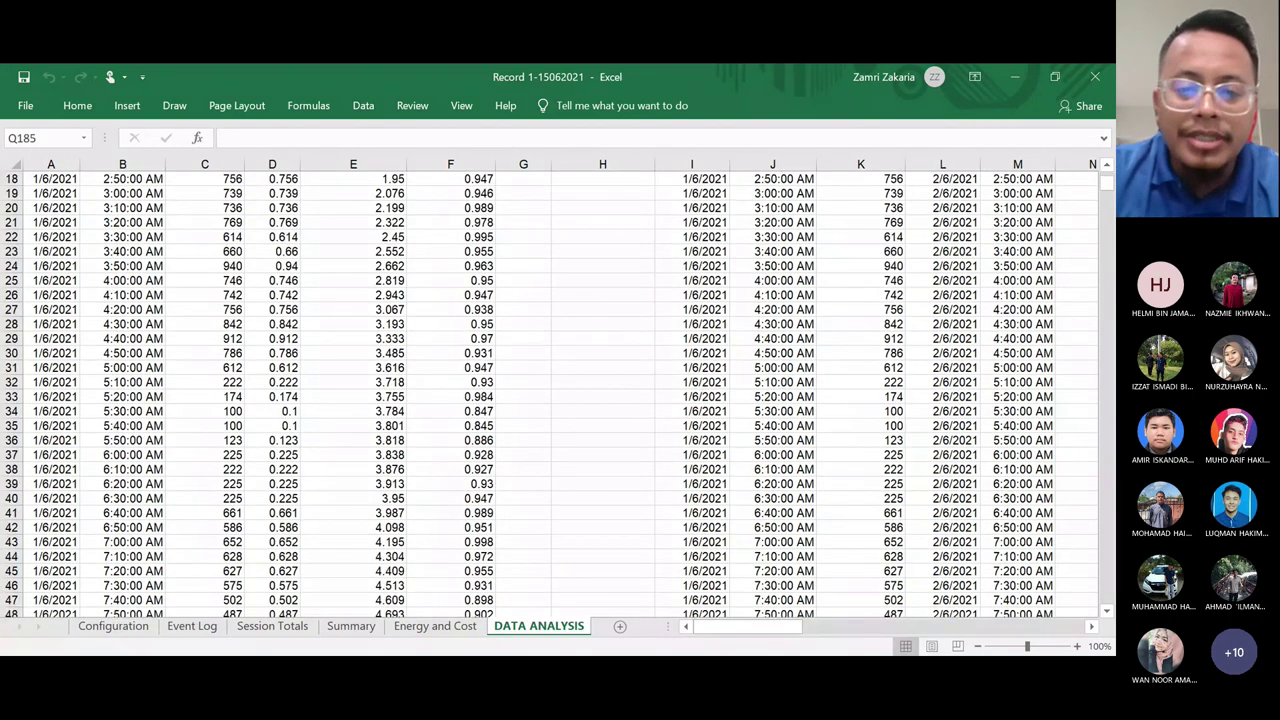
pyautogui.scroll(4, 550, 390)
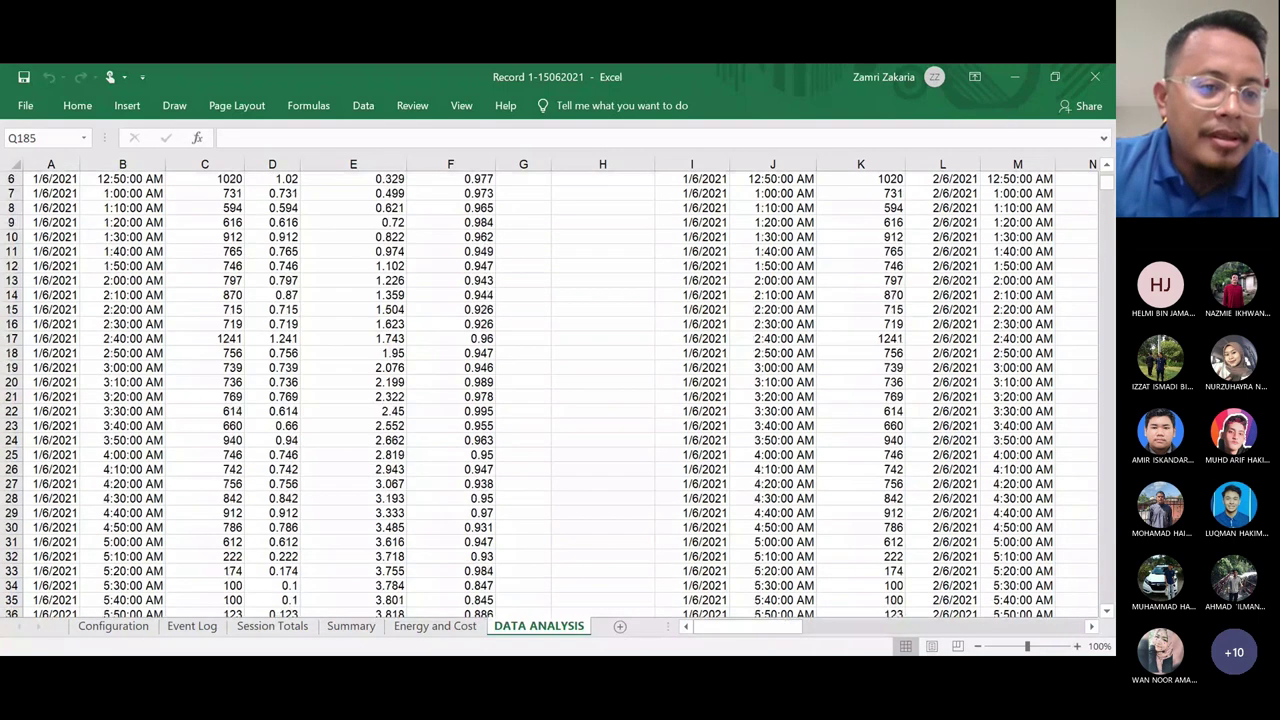
pyautogui.scroll(2, 550, 390)
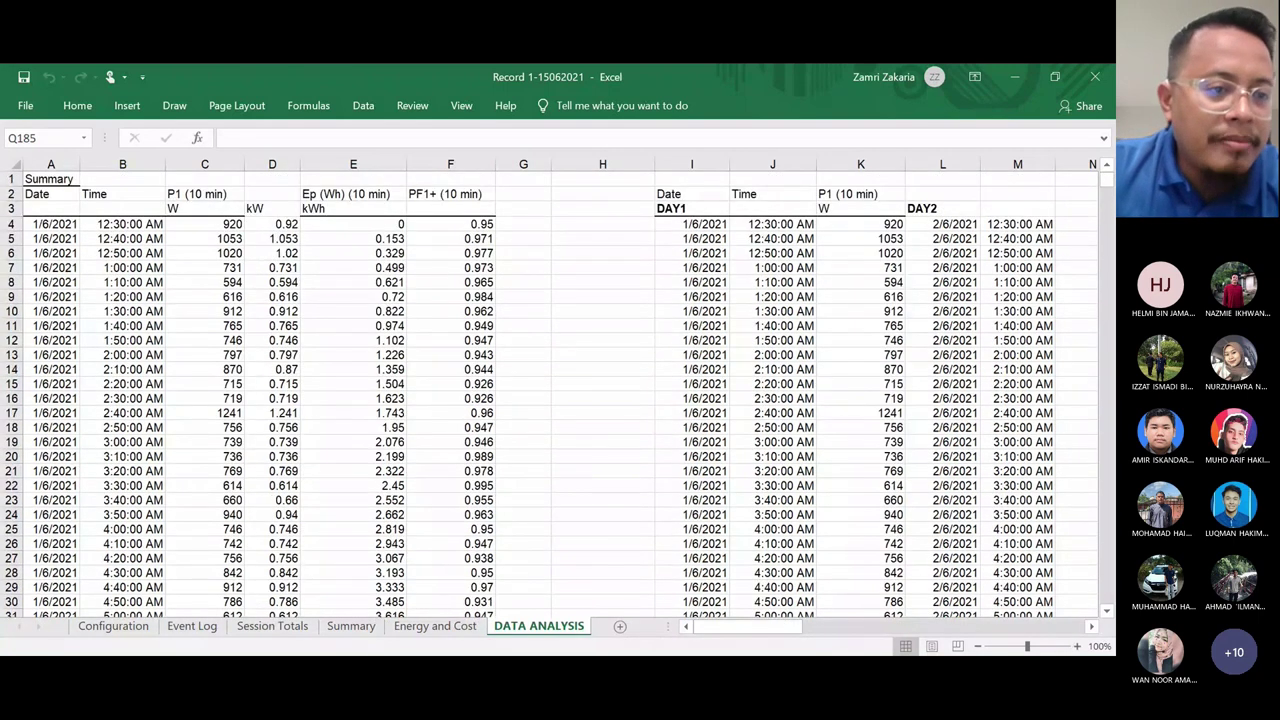
pyautogui.scroll(-11, 550, 395)
pyautogui.scroll(-20, 550, 395)
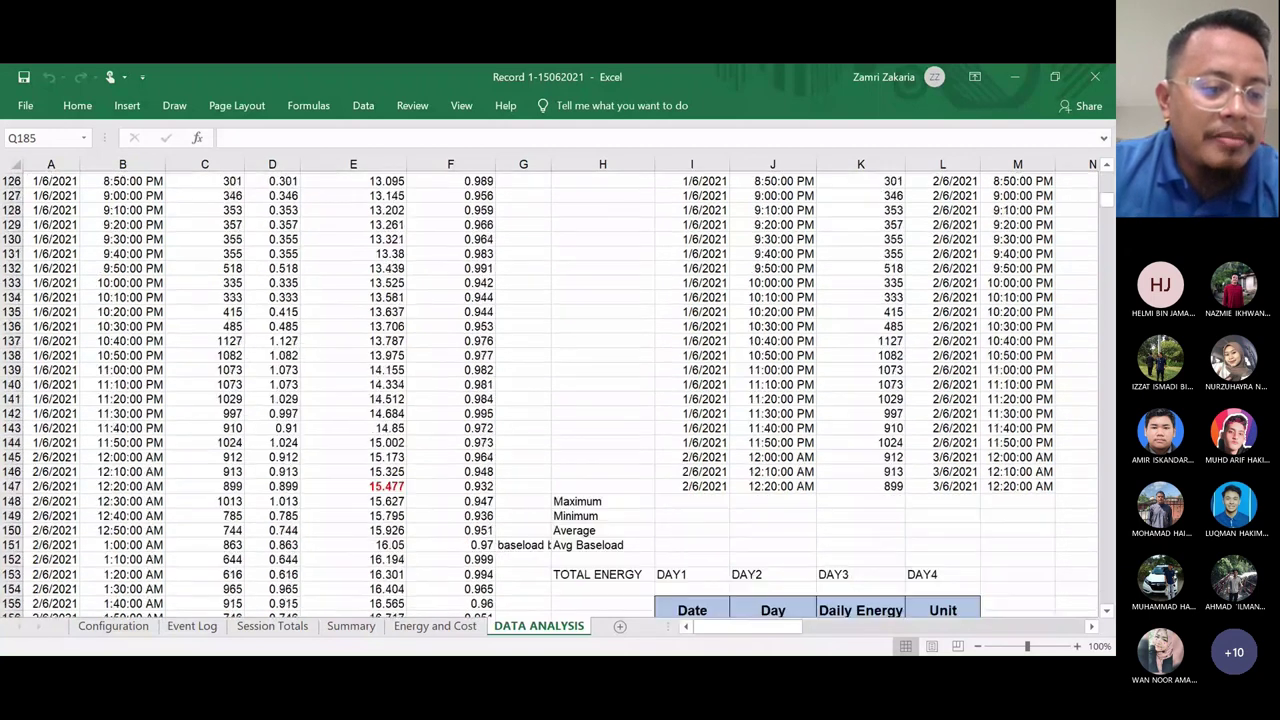
pyautogui.scroll(-18, 550, 395)
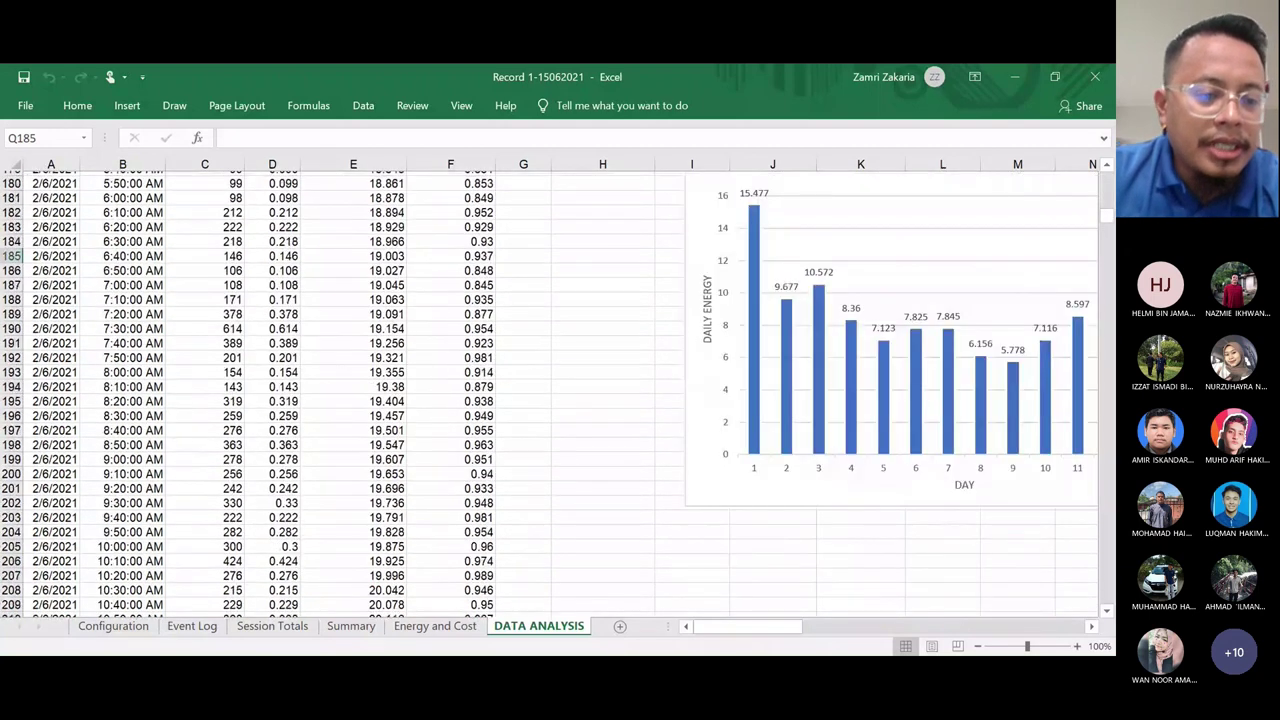
# Examine the ten-minute power, energy and power factor records through to the last entry on 15/6/2021
pyautogui.scroll(-20, 550, 395)
pyautogui.scroll(-20, 550, 395)
pyautogui.scroll(-20, 550, 395)
pyautogui.hscroll(3, 550, 395)
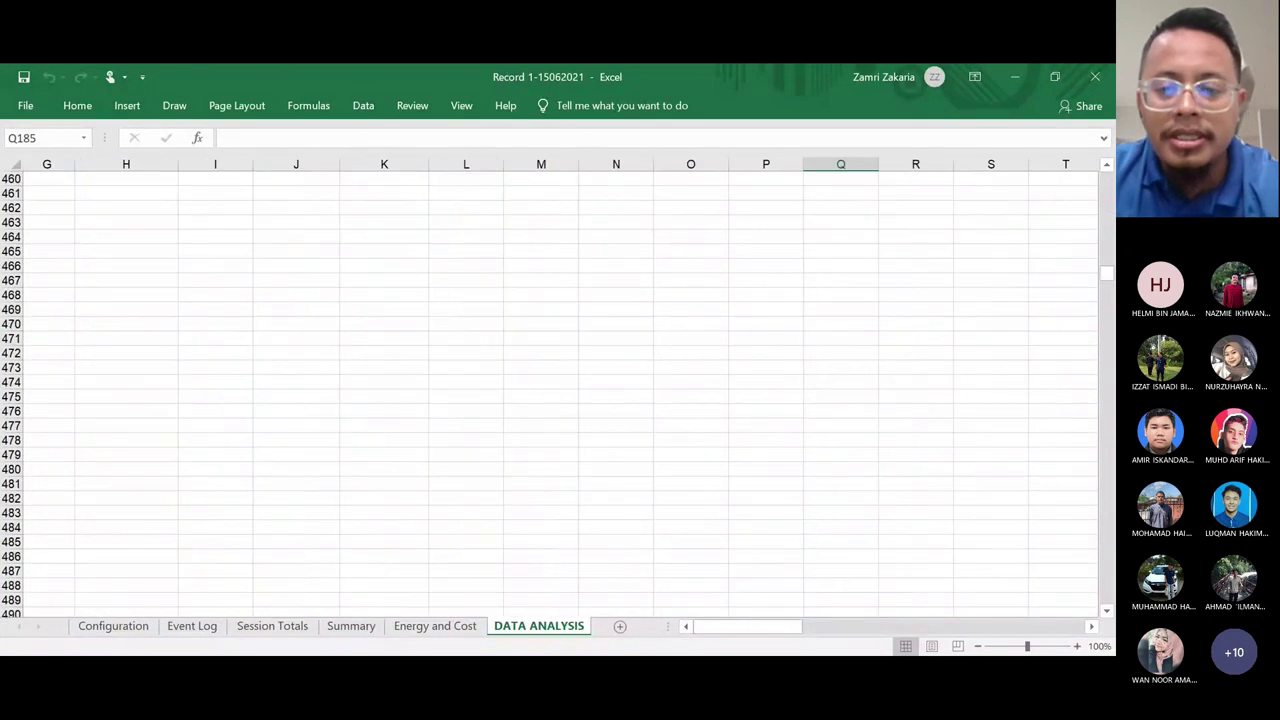
pyautogui.scroll(18, 550, 395)
pyautogui.hscroll(1, 550, 395)
pyautogui.scroll(-20, 550, 395)
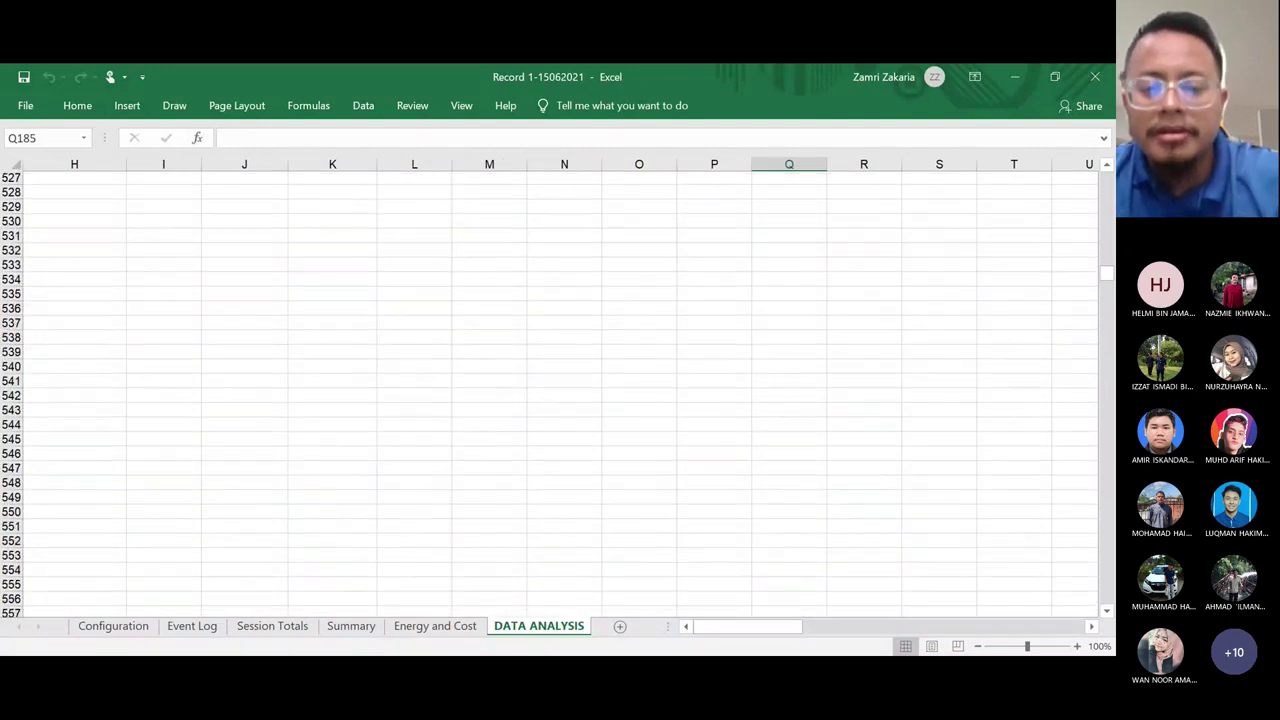
pyautogui.scroll(-20, 550, 395)
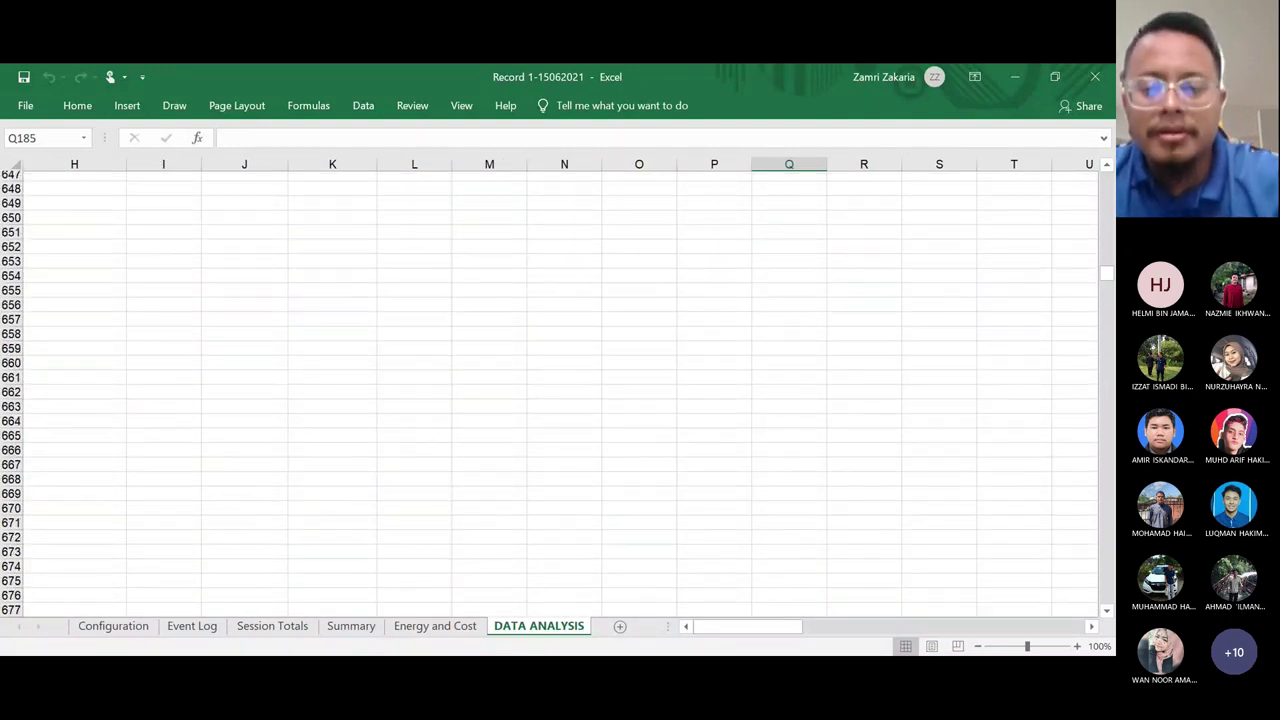
pyautogui.scroll(-1, 754, 486)
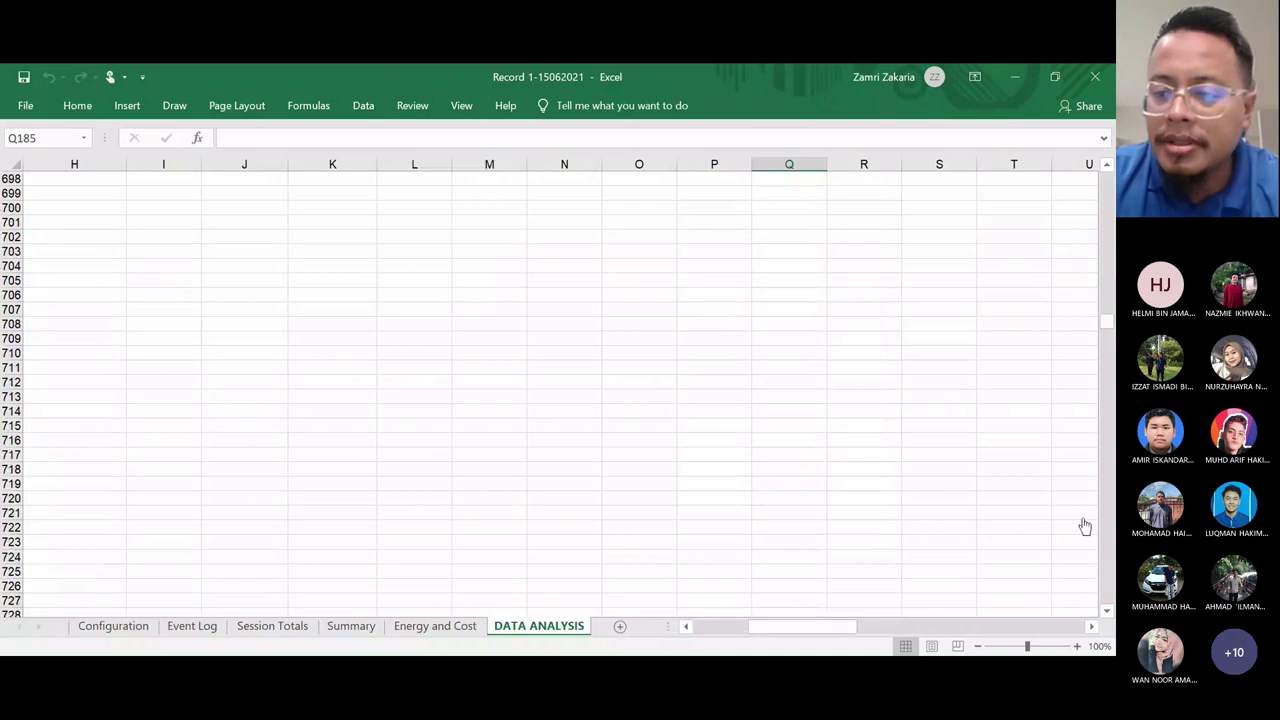
pyautogui.hscroll(-4, 1080, 518)
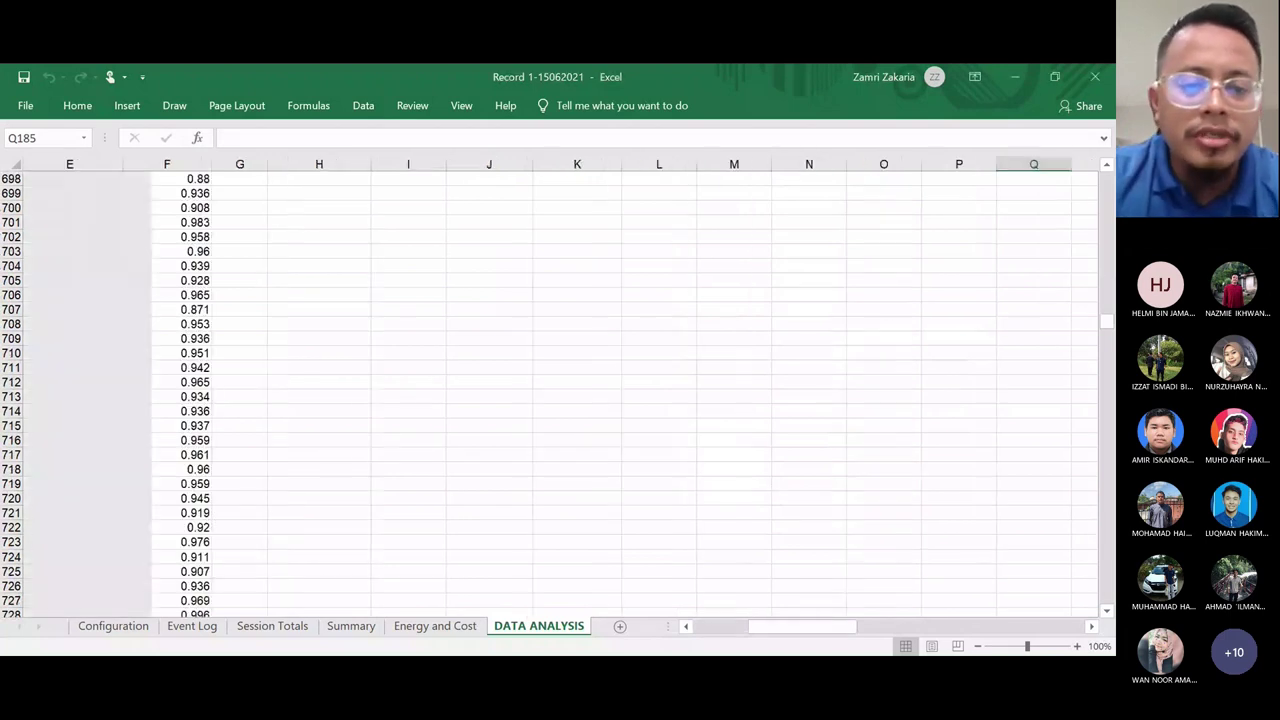
pyautogui.hscroll(-3, 550, 390)
pyautogui.scroll(-20, 550, 390)
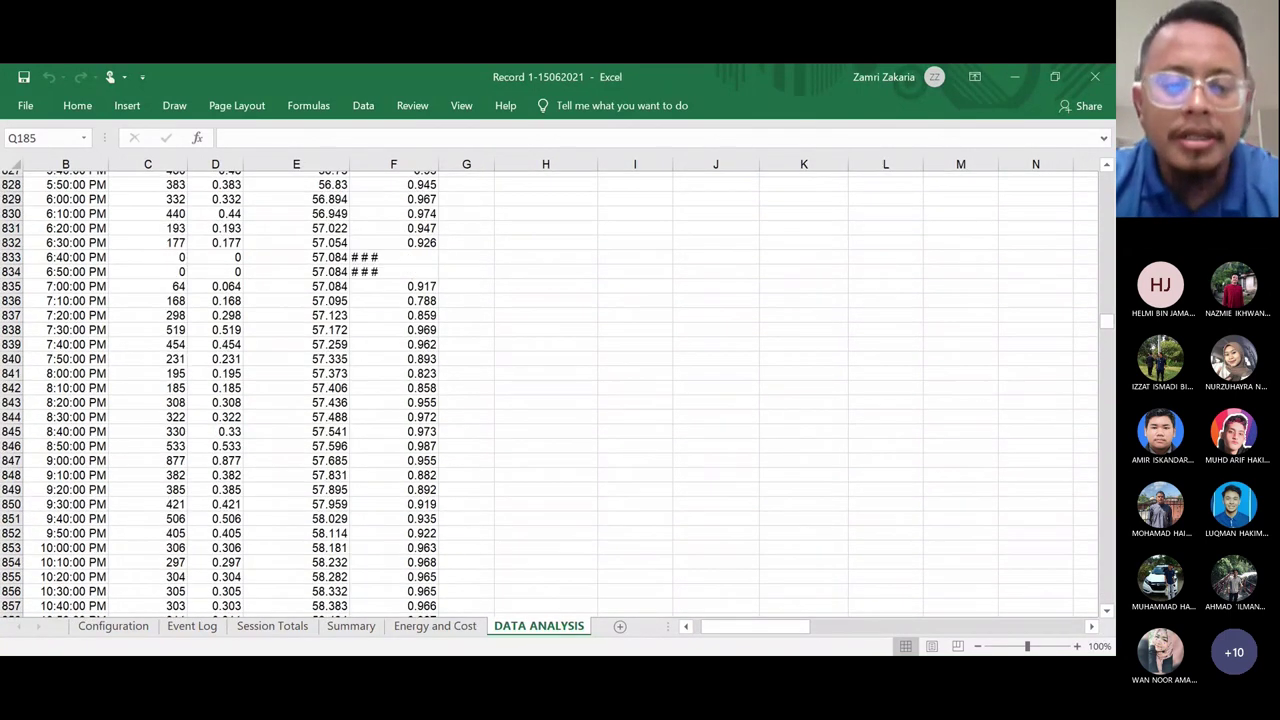
pyautogui.hscroll(-1, 300, 390)
pyautogui.scroll(-20, 300, 390)
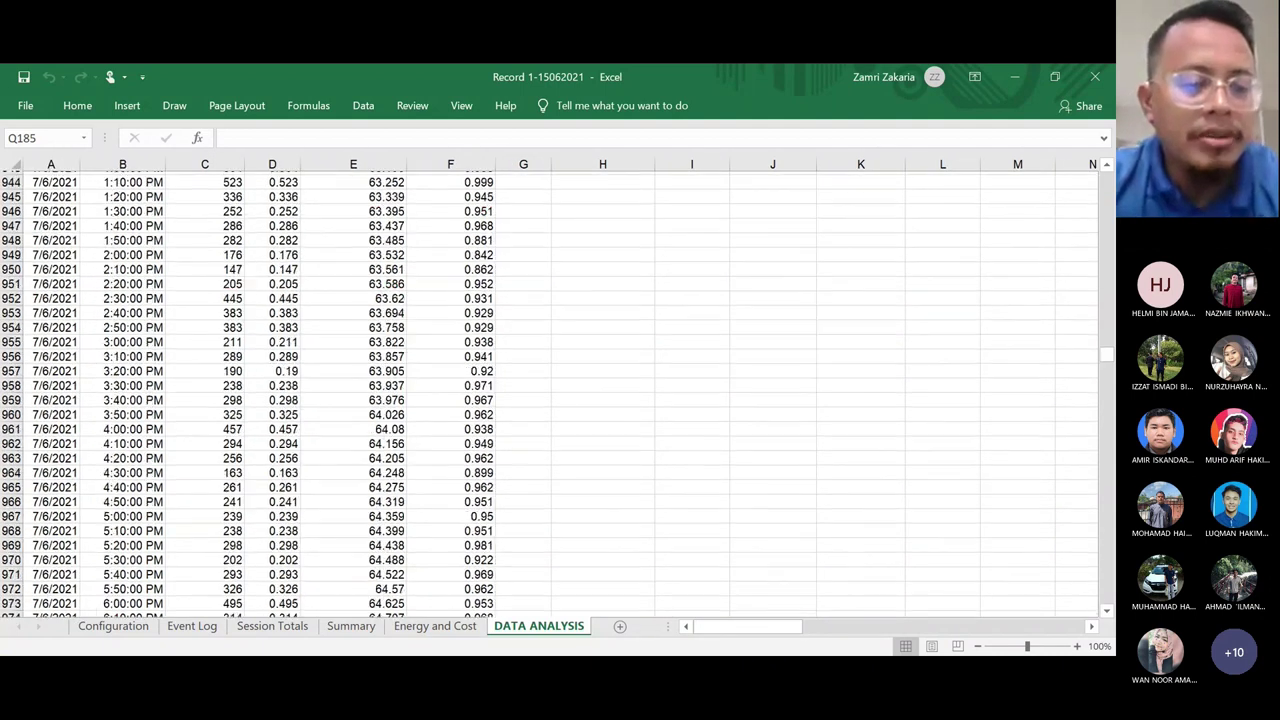
pyautogui.scroll(-20, 550, 394)
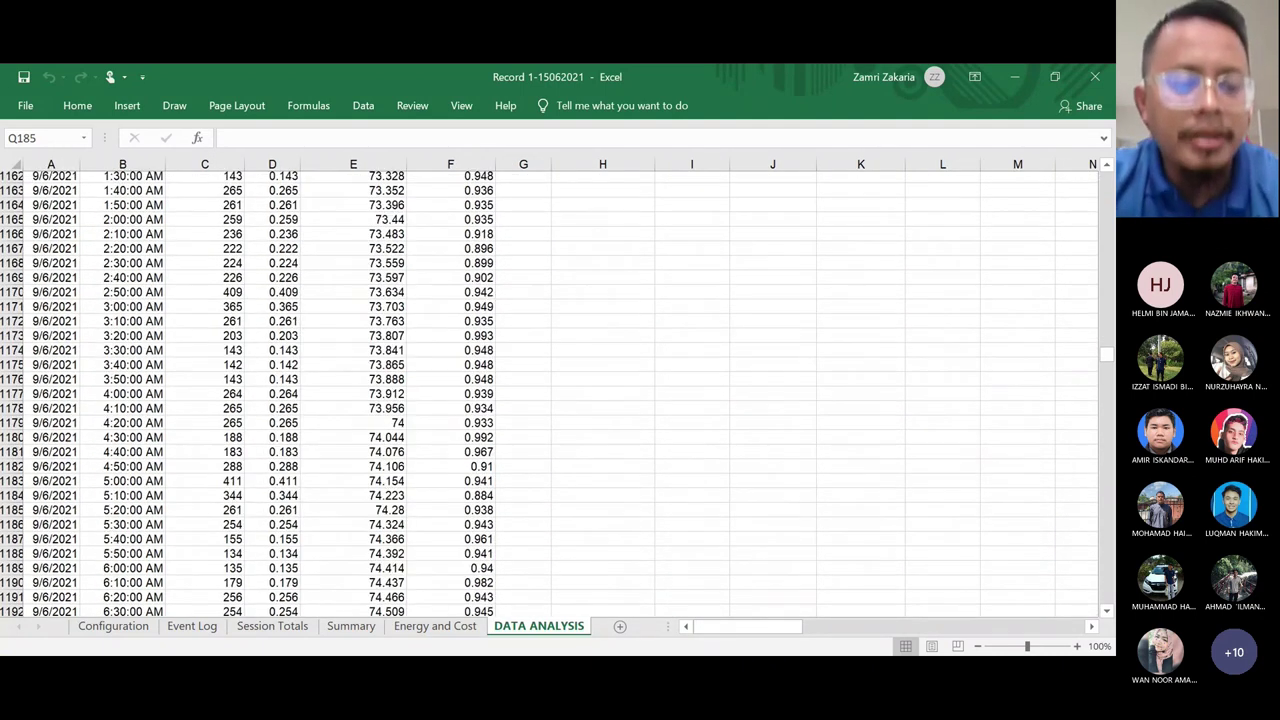
pyautogui.scroll(-20, 550, 394)
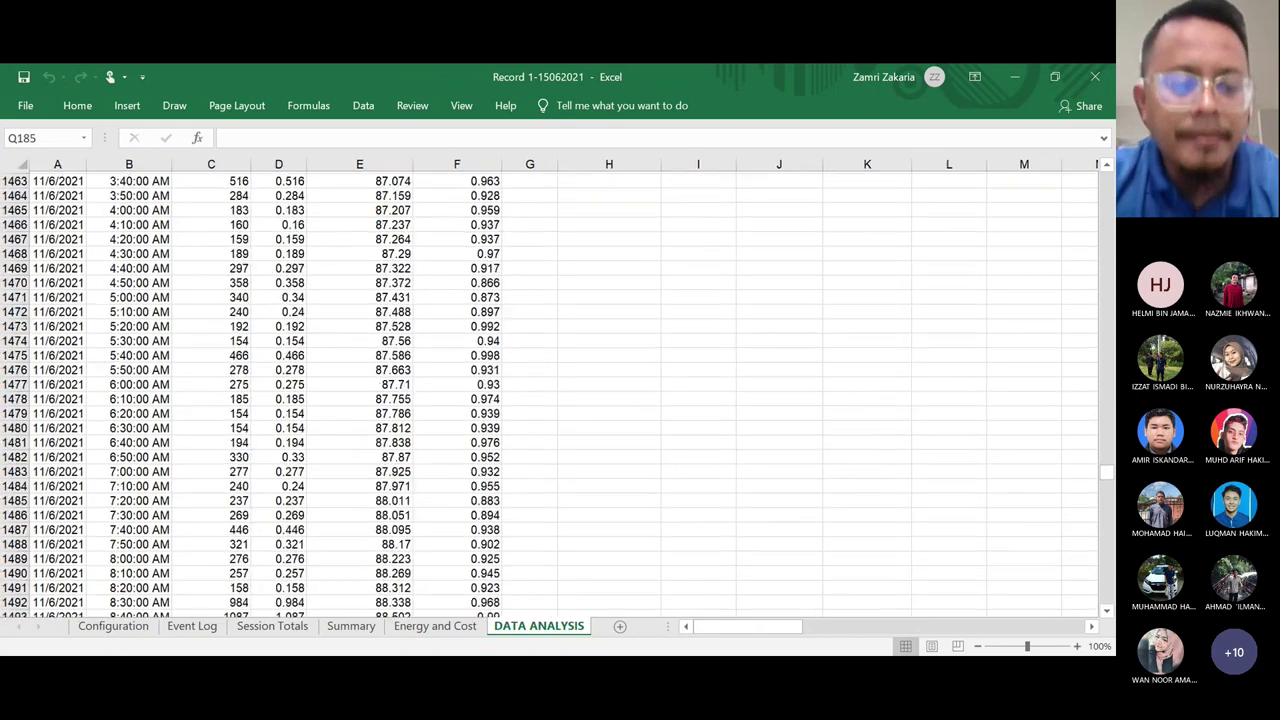
pyautogui.scroll(-20, 550, 394)
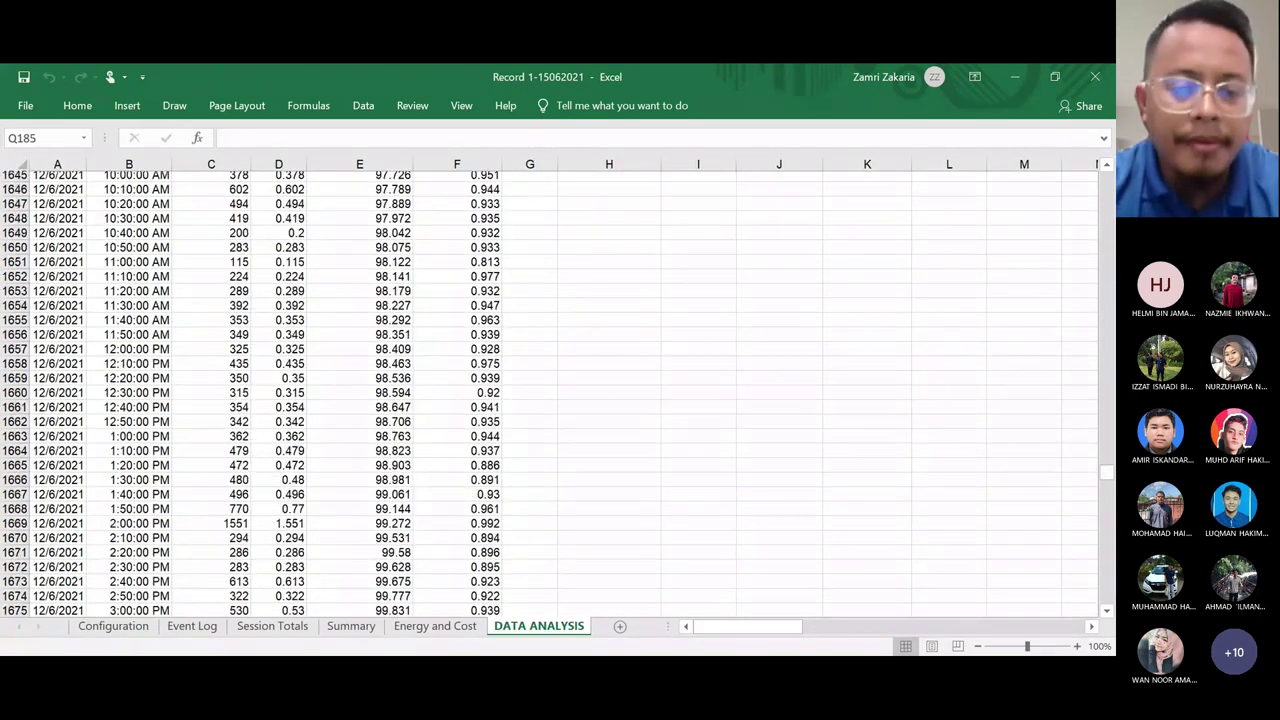
pyautogui.scroll(-20, 550, 394)
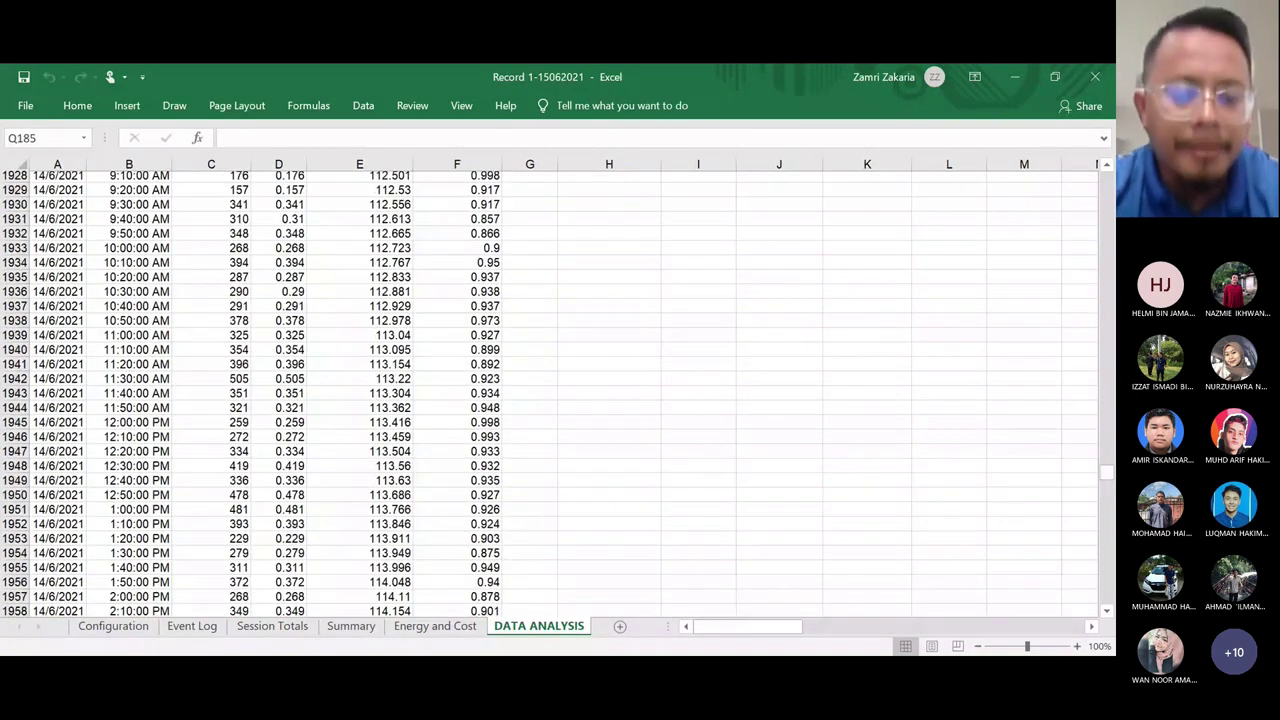
pyautogui.scroll(-20, 550, 394)
pyautogui.scroll(10, 550, 394)
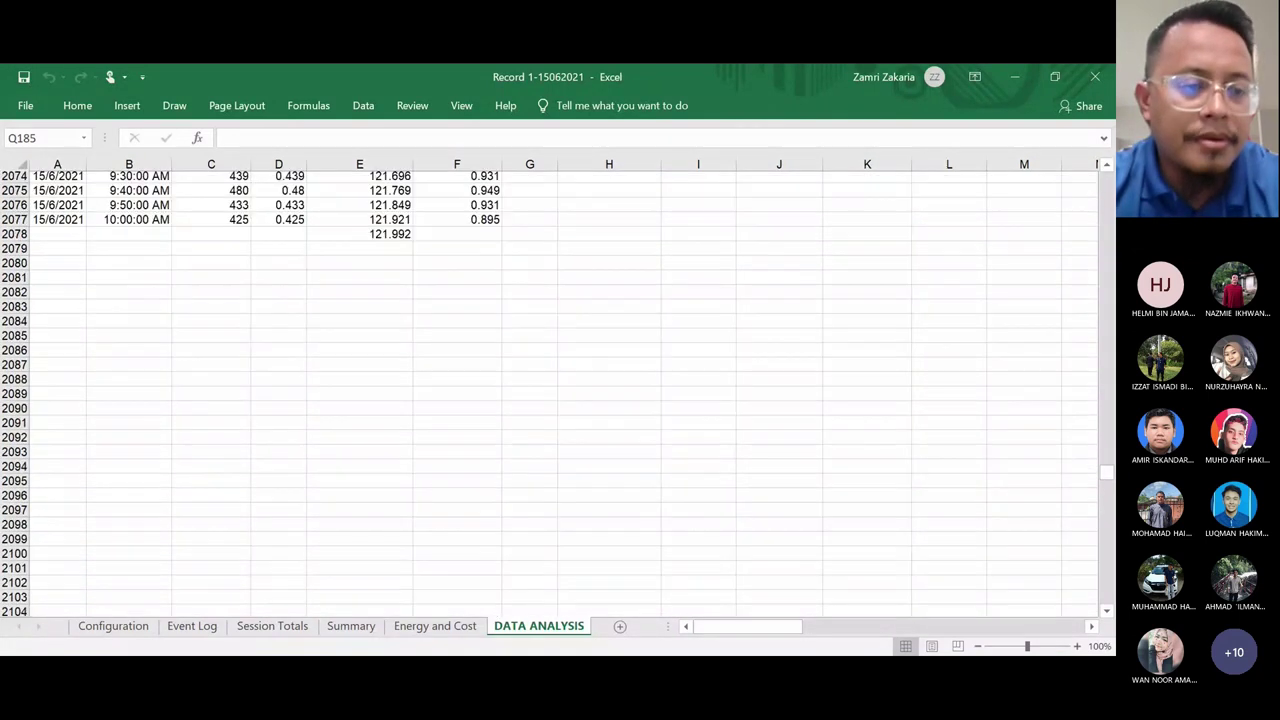
# Return from the end of the records to the Daily Energy table for 1/6/2021 to 14/6/2021 and its neighbouring chart
pyautogui.scroll(3, 550, 394)
pyautogui.hscroll(3, 550, 394)
pyautogui.hscroll(4, 550, 394)
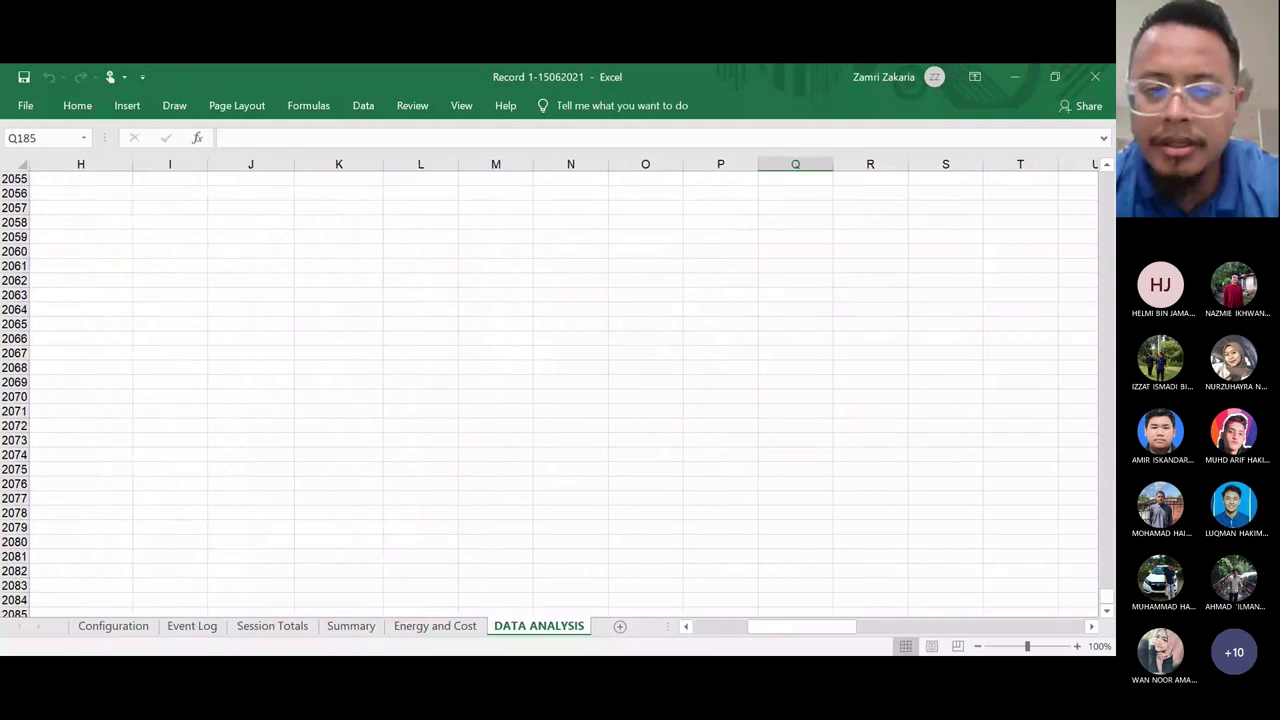
pyautogui.hscroll(-2, 550, 394)
pyautogui.scroll(1, 550, 394)
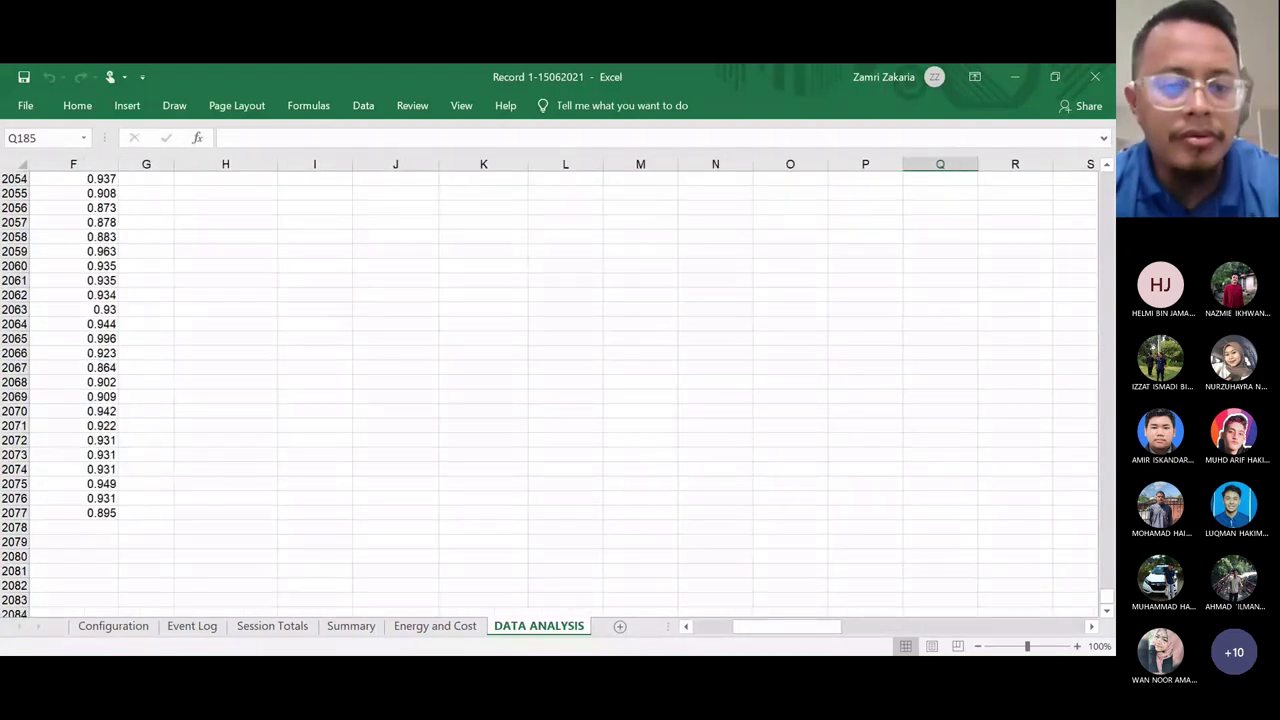
pyautogui.hscroll(-1, 550, 394)
pyautogui.scroll(20, 550, 394)
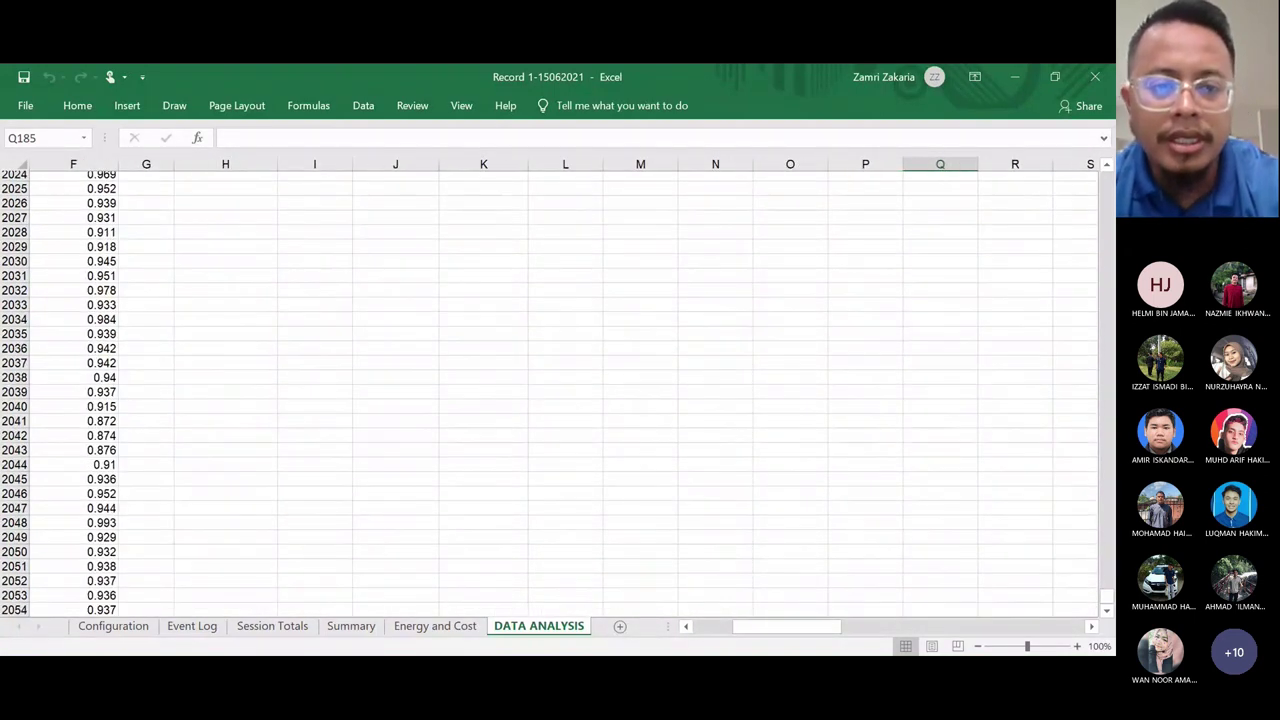
pyautogui.scroll(20, 550, 394)
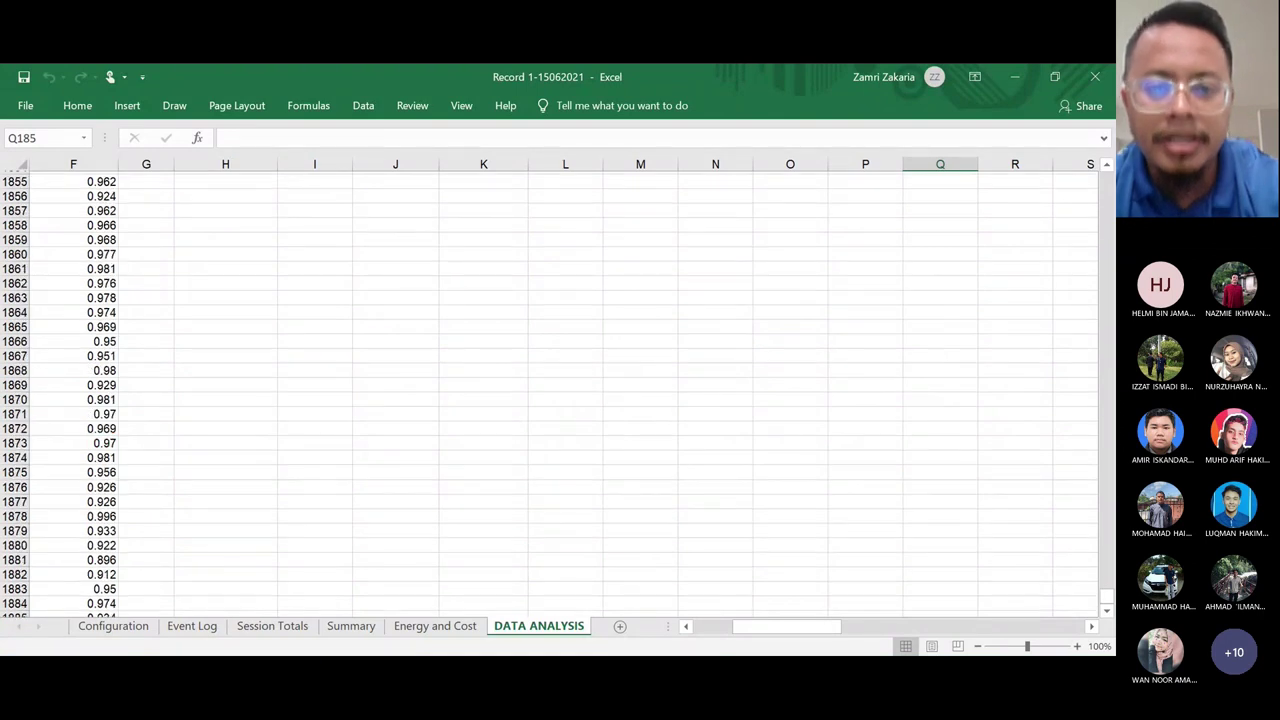
pyautogui.scroll(20, 550, 394)
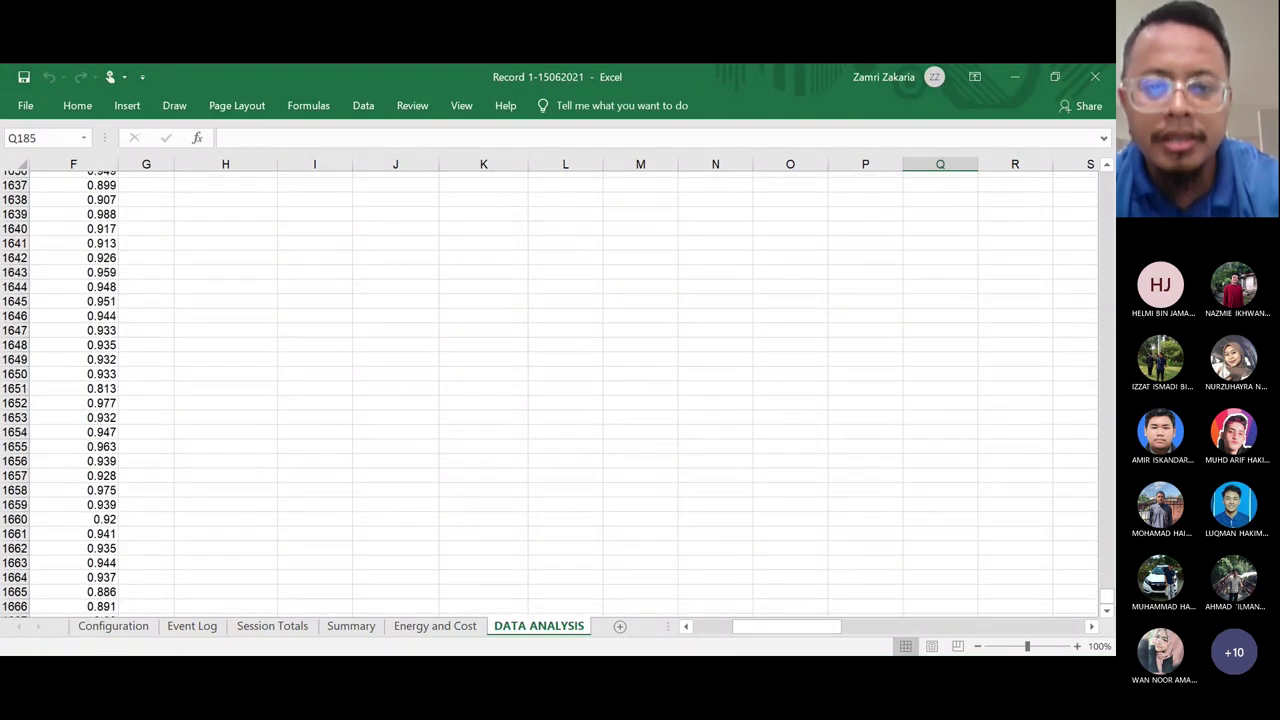
pyautogui.scroll(20, 550, 394)
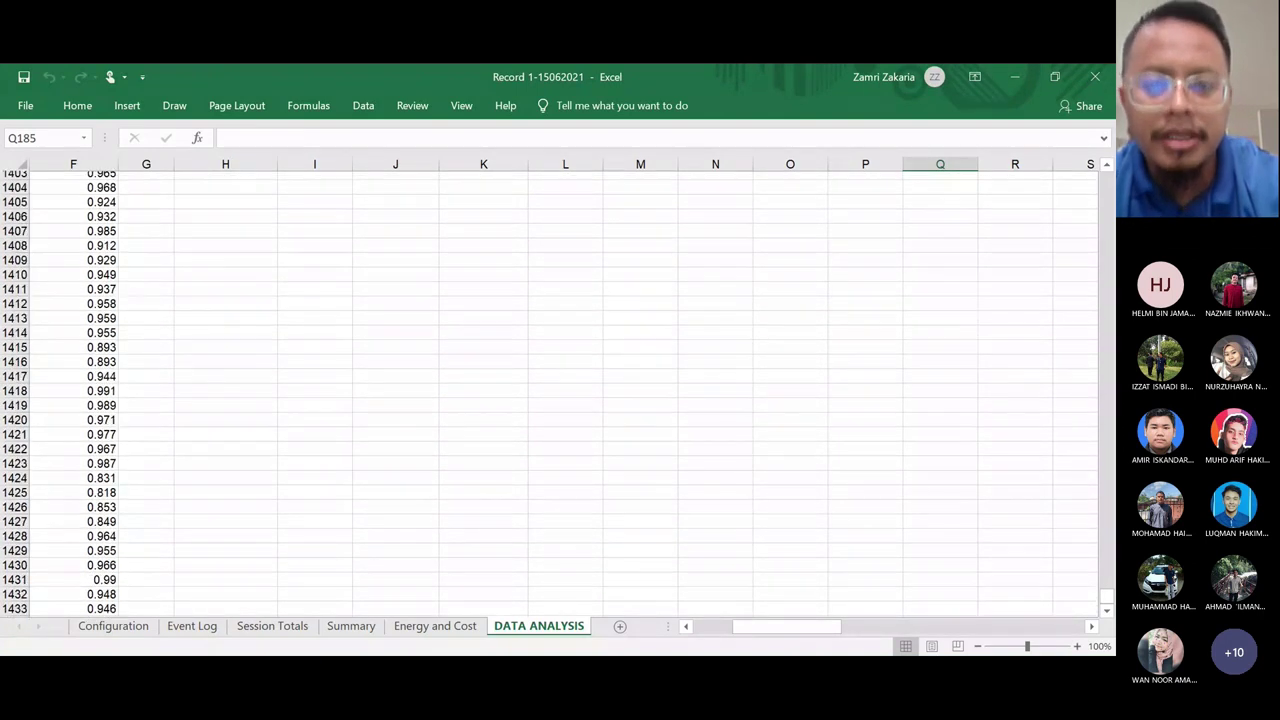
pyautogui.scroll(20, 550, 394)
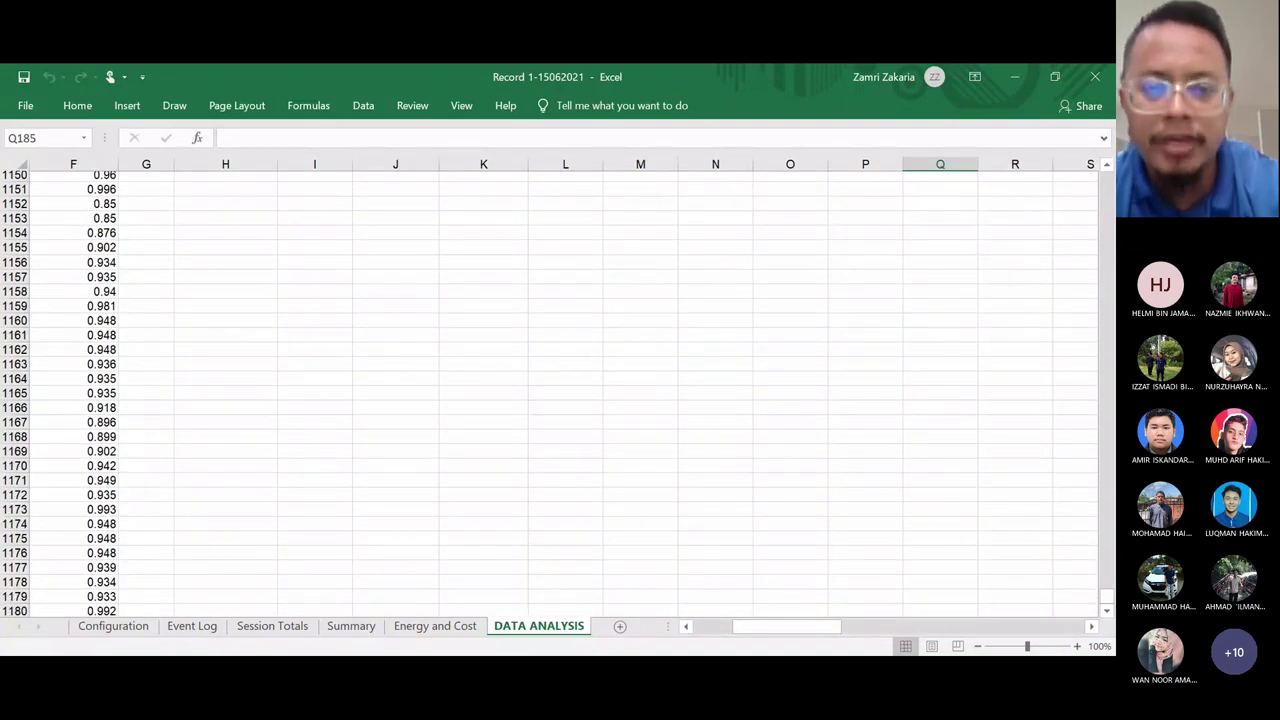
pyautogui.scroll(20, 550, 394)
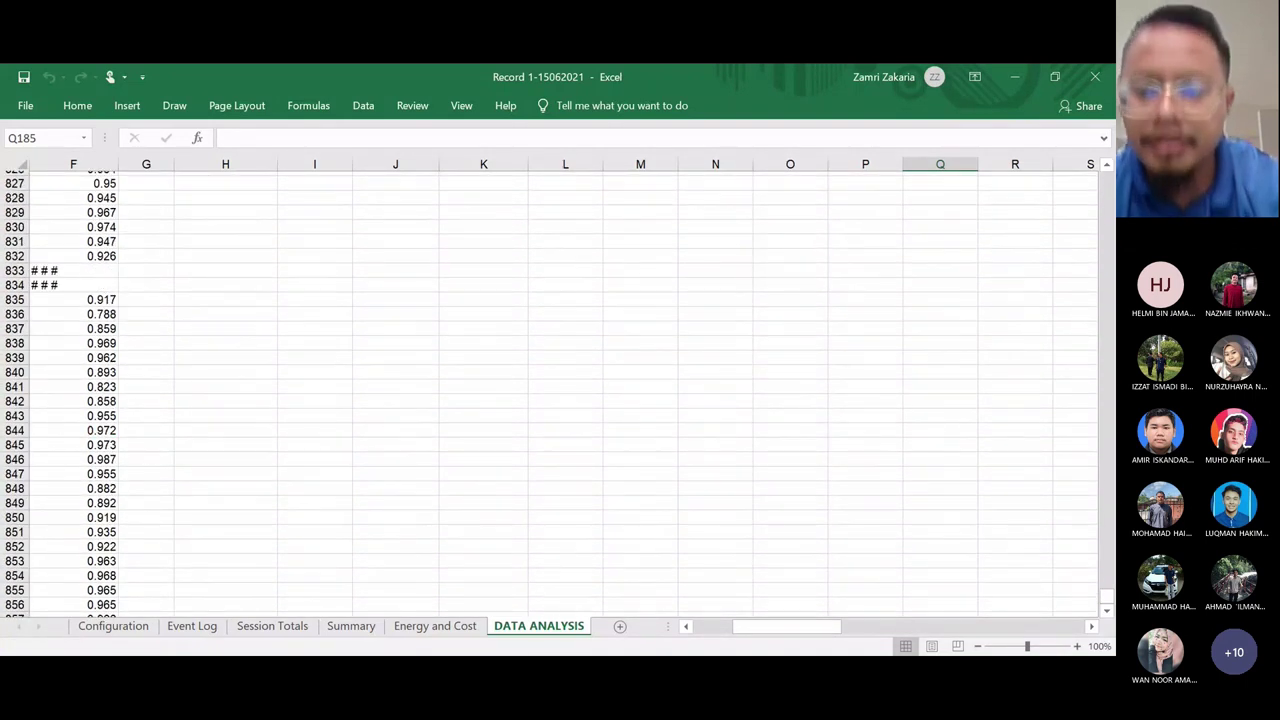
pyautogui.scroll(20, 550, 394)
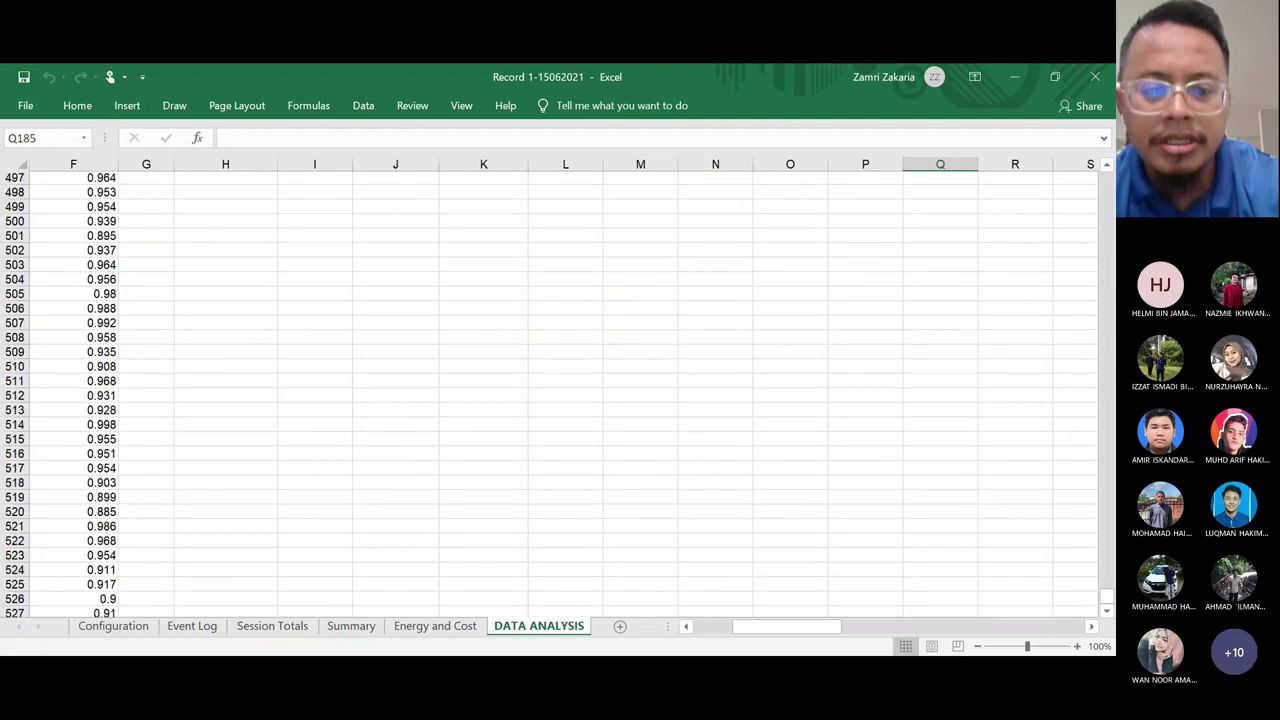
pyautogui.scroll(20, 550, 394)
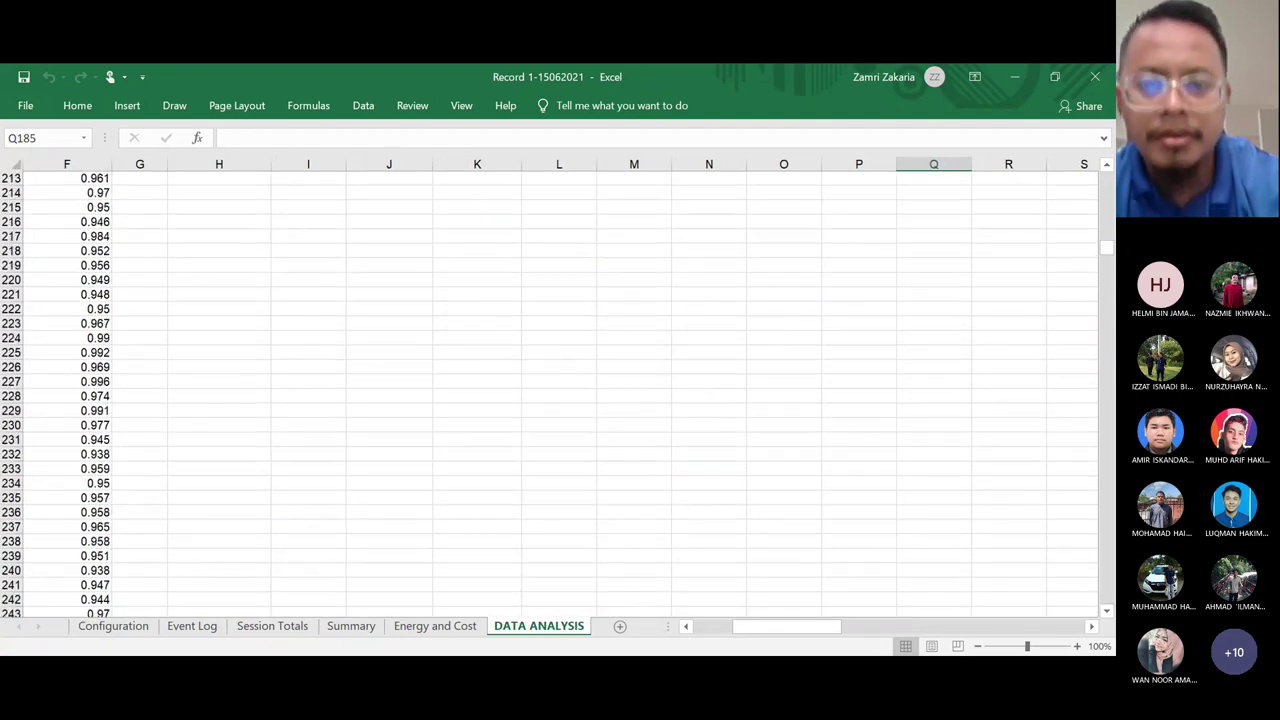
pyautogui.scroll(20, 550, 394)
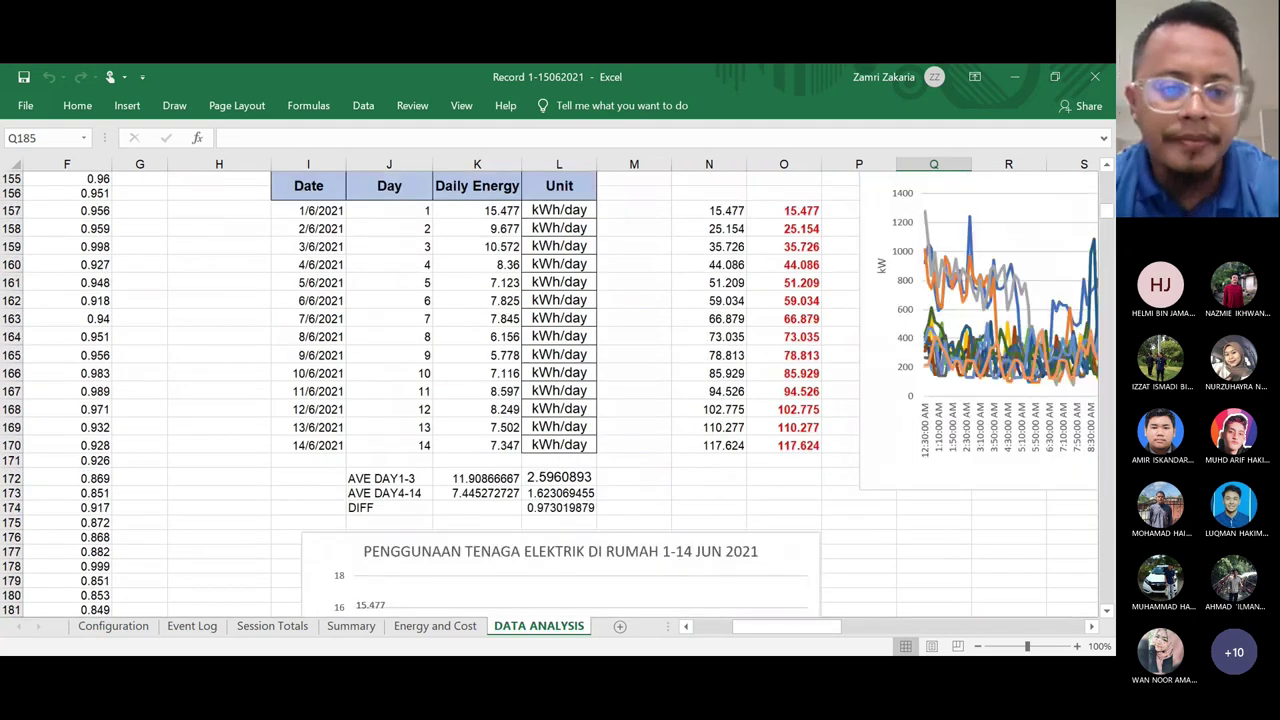
pyautogui.scroll(1, 550, 394)
pyautogui.hscroll(1, 550, 394)
pyautogui.hscroll(1, 550, 394)
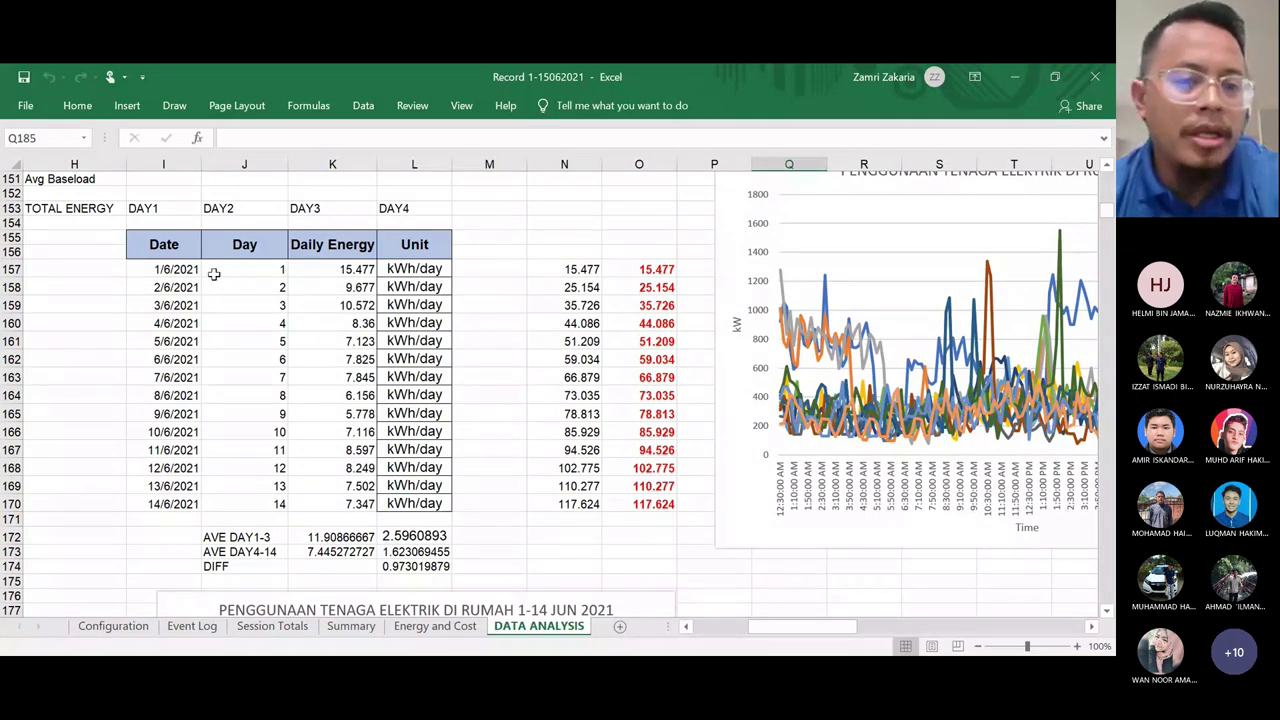
# Inspect the contents of the Daily Energy cells for days 1 and 2, K157 and K158, and compare them with the logged readings
pyautogui.click(337, 269)
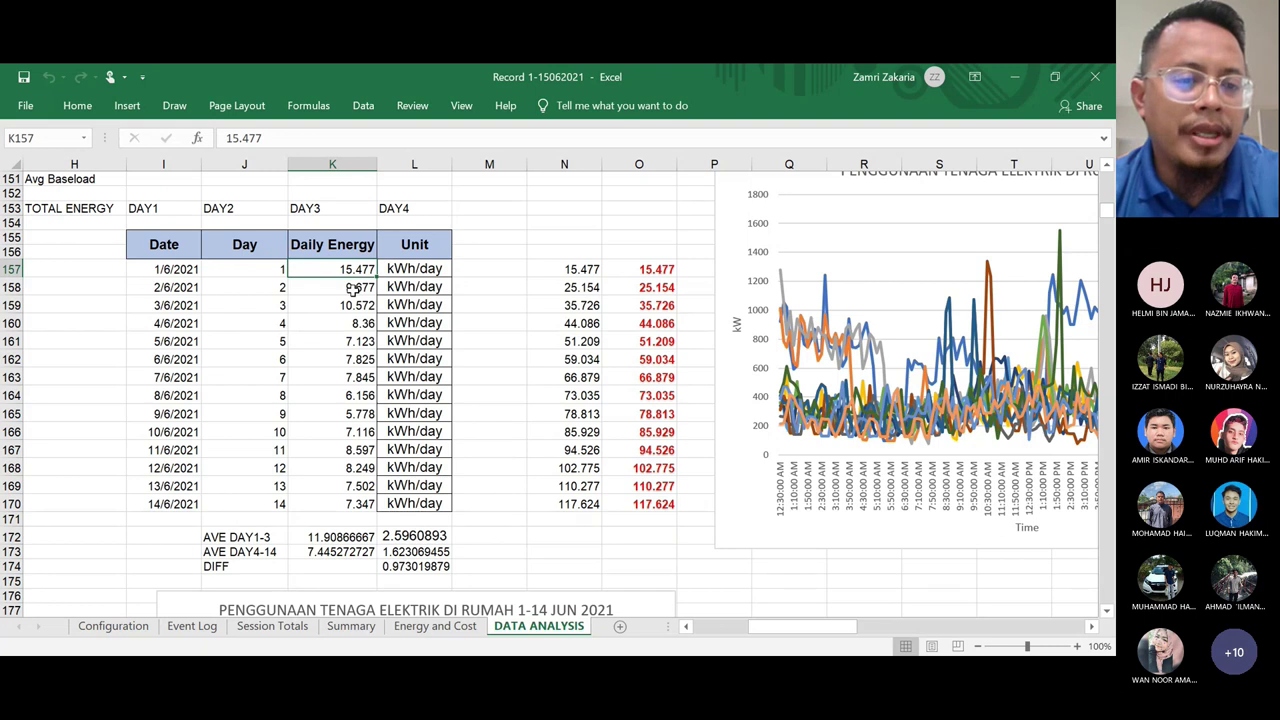
pyautogui.click(352, 288)
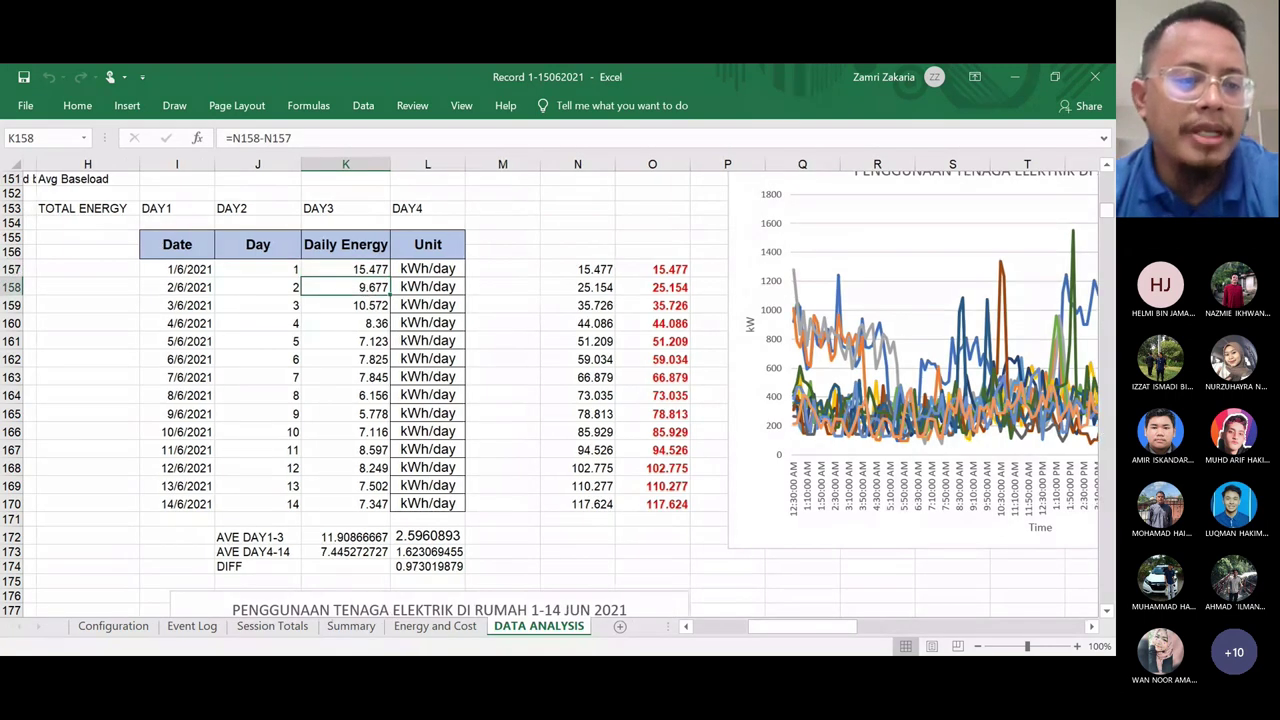
pyautogui.hscroll(-6, 136, 253)
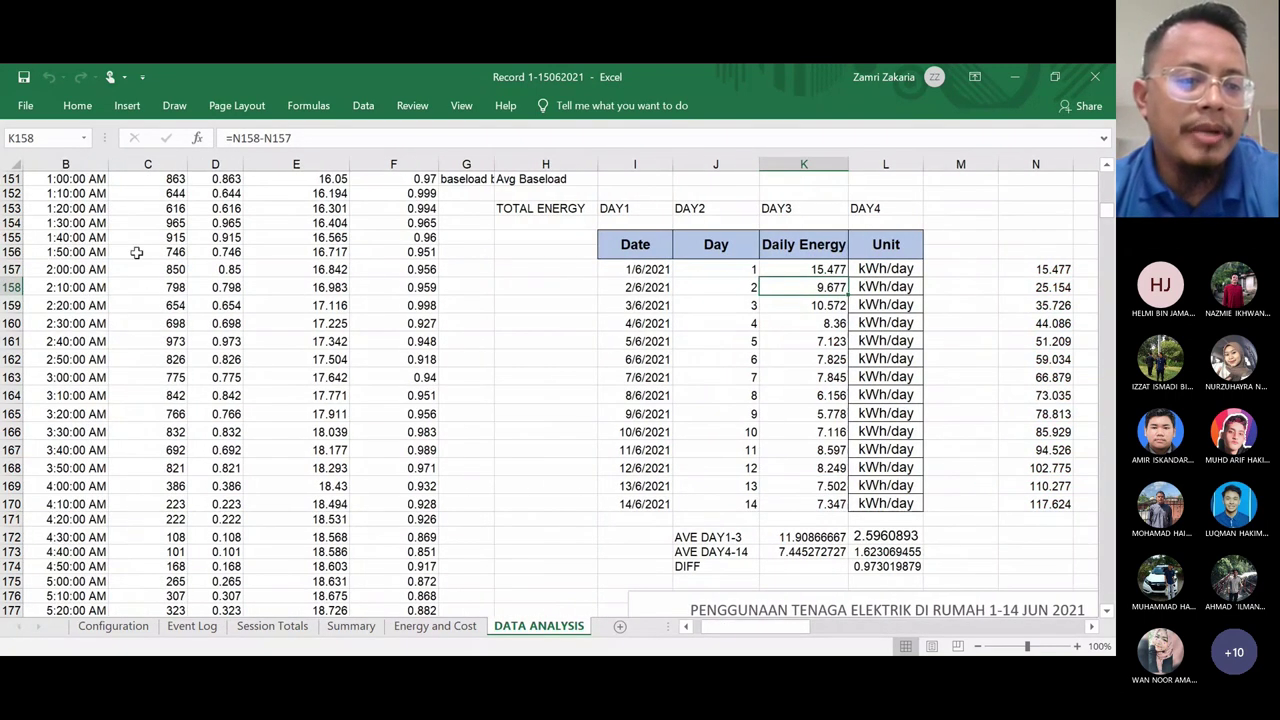
pyautogui.hscroll(-2, 136, 253)
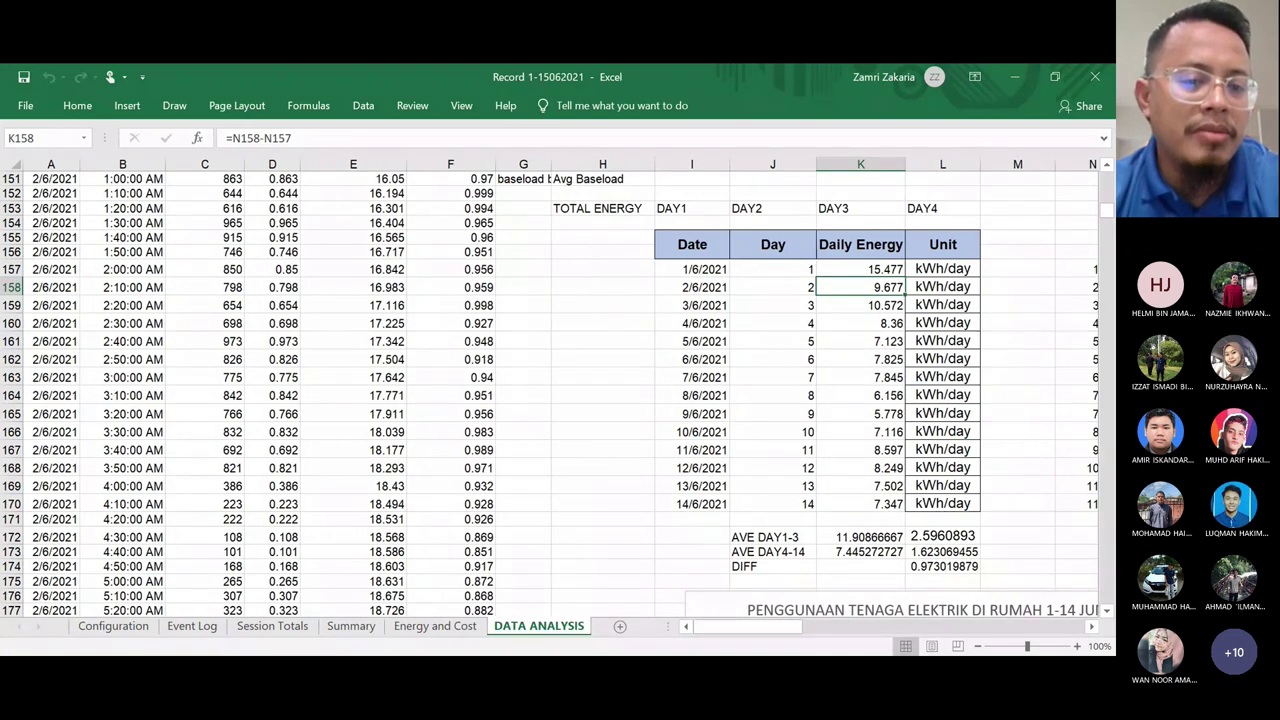
pyautogui.hscroll(6, 136, 253)
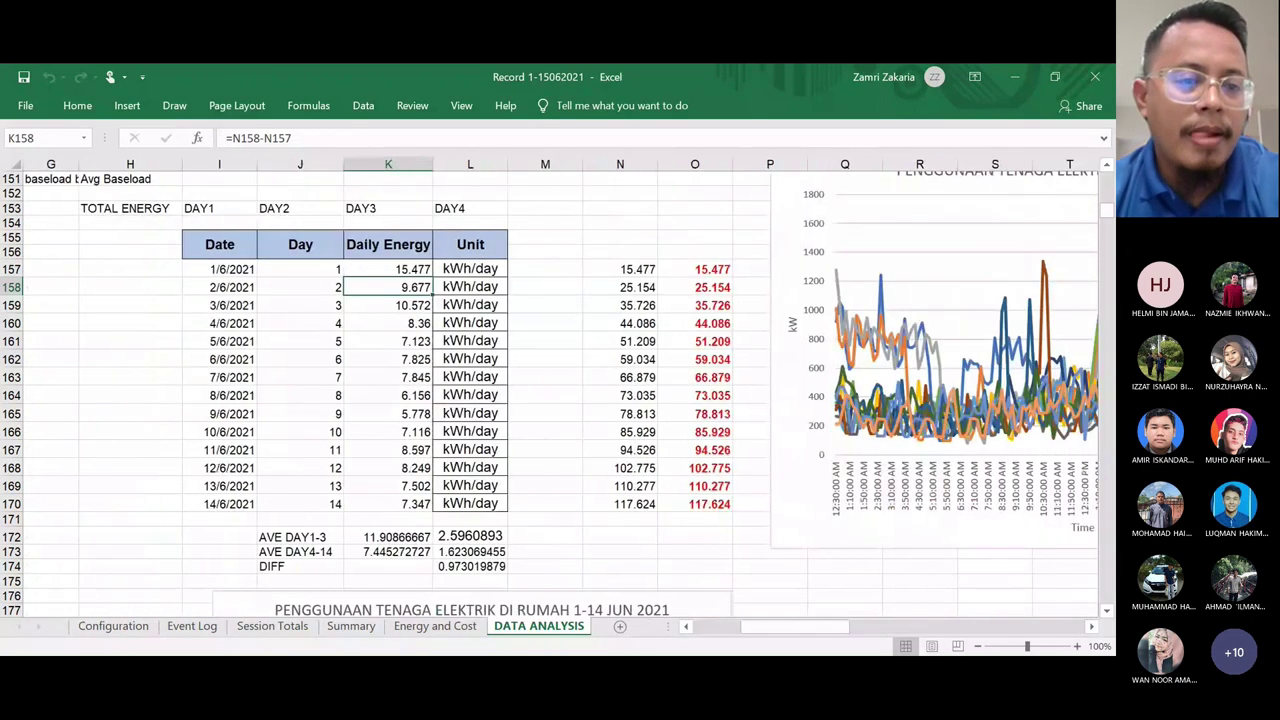
# Inspect the date, day, daily energy and unit entries for 1/6/2021 and the final rows of the Daily Energy table
pyautogui.hscroll(1, 160, 268)
pyautogui.click(160, 268)
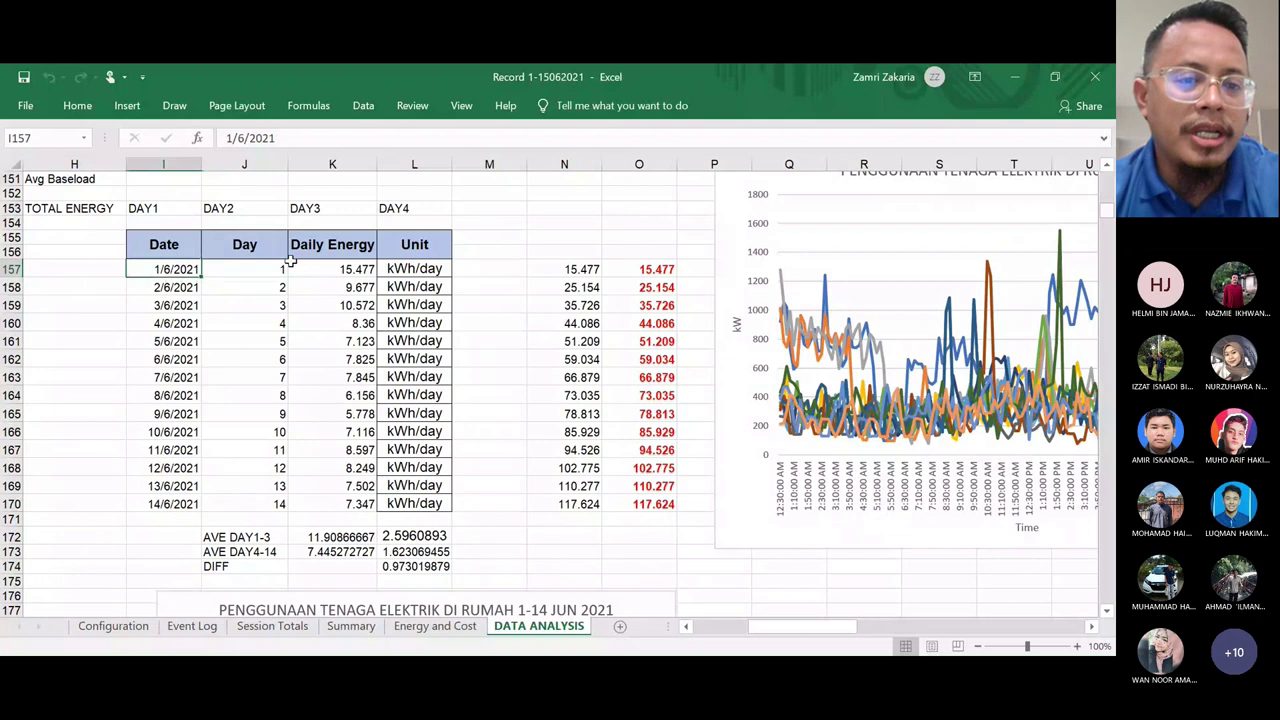
pyautogui.click(330, 269)
pyautogui.click(398, 269)
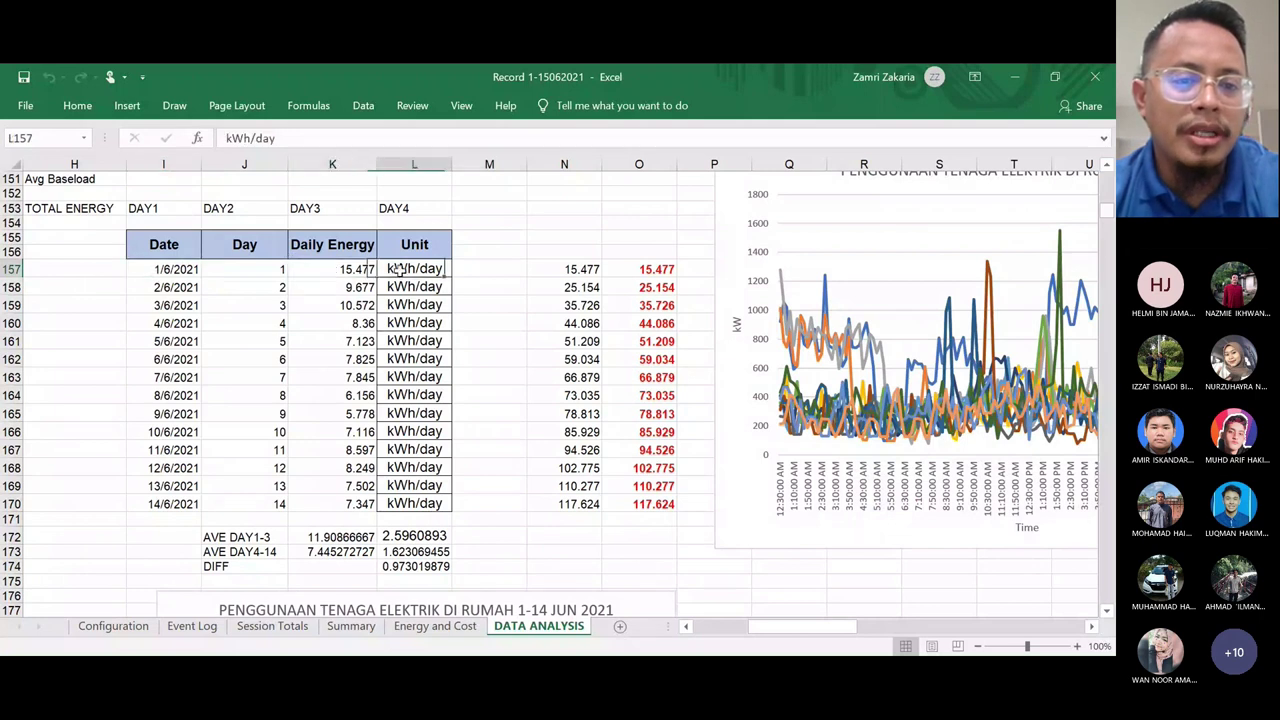
pyautogui.click(253, 270)
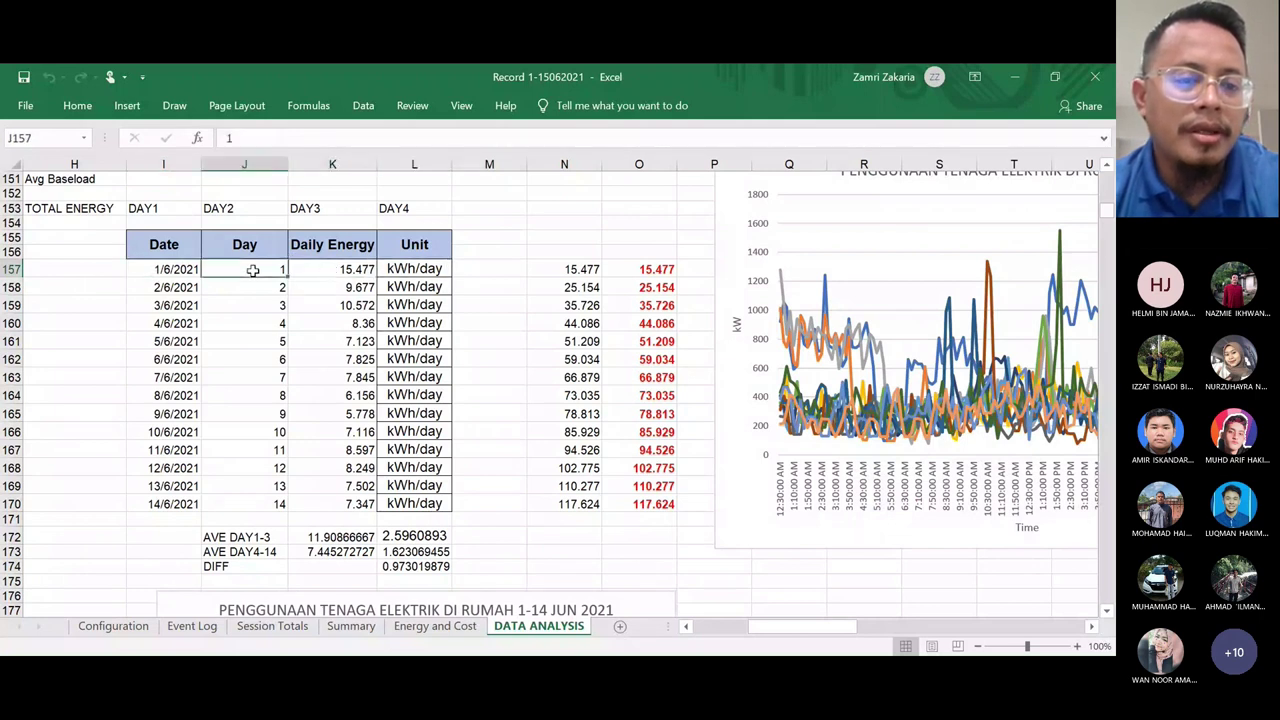
pyautogui.click(162, 501)
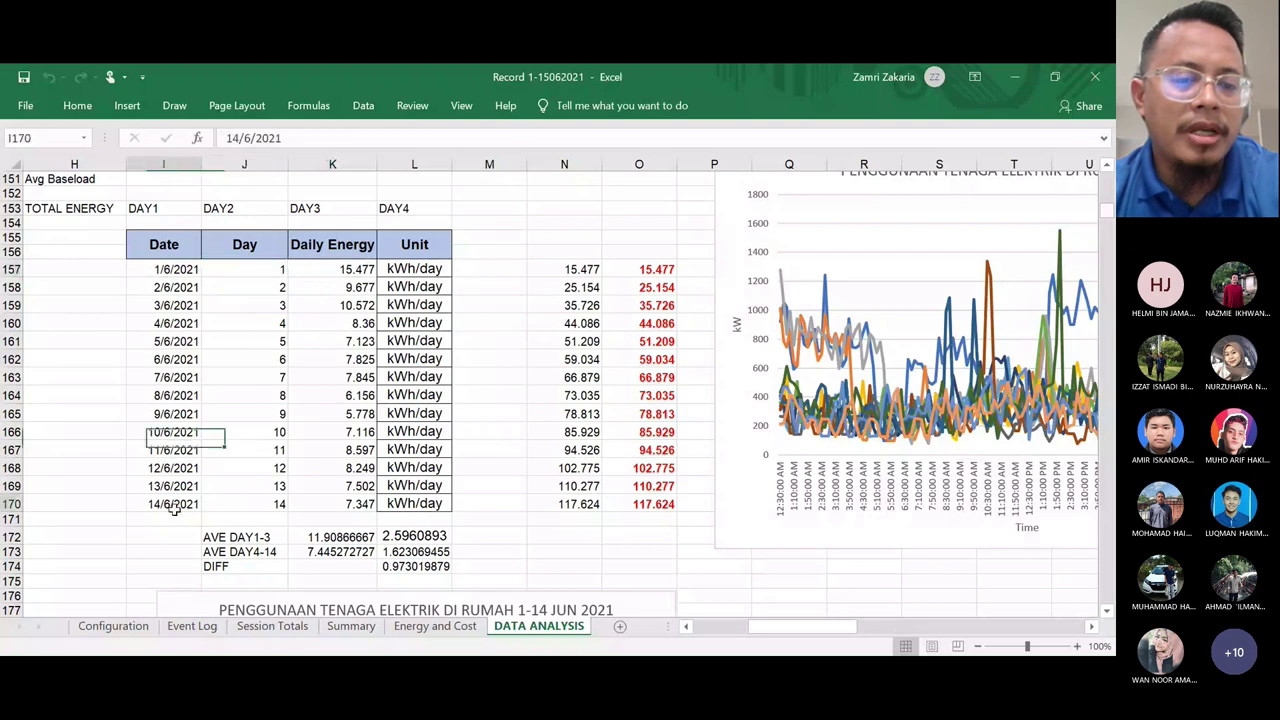
pyautogui.click(313, 490)
# Examine the daily energy bar chart for 1-14 June 2021 below the Daily Energy table
pyautogui.scroll(-2, 313, 490)
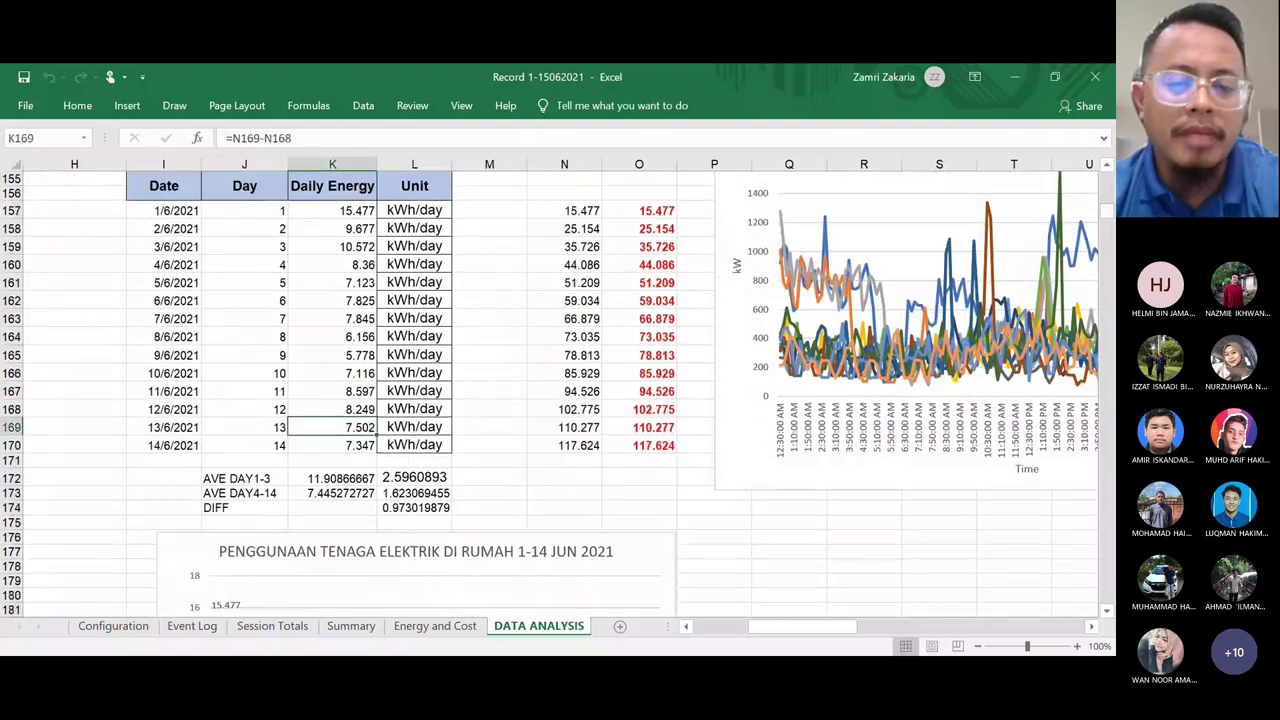
pyautogui.hscroll(3, 313, 490)
pyautogui.scroll(-6, 313, 490)
pyautogui.hscroll(-1, 313, 490)
pyautogui.scroll(4, 313, 490)
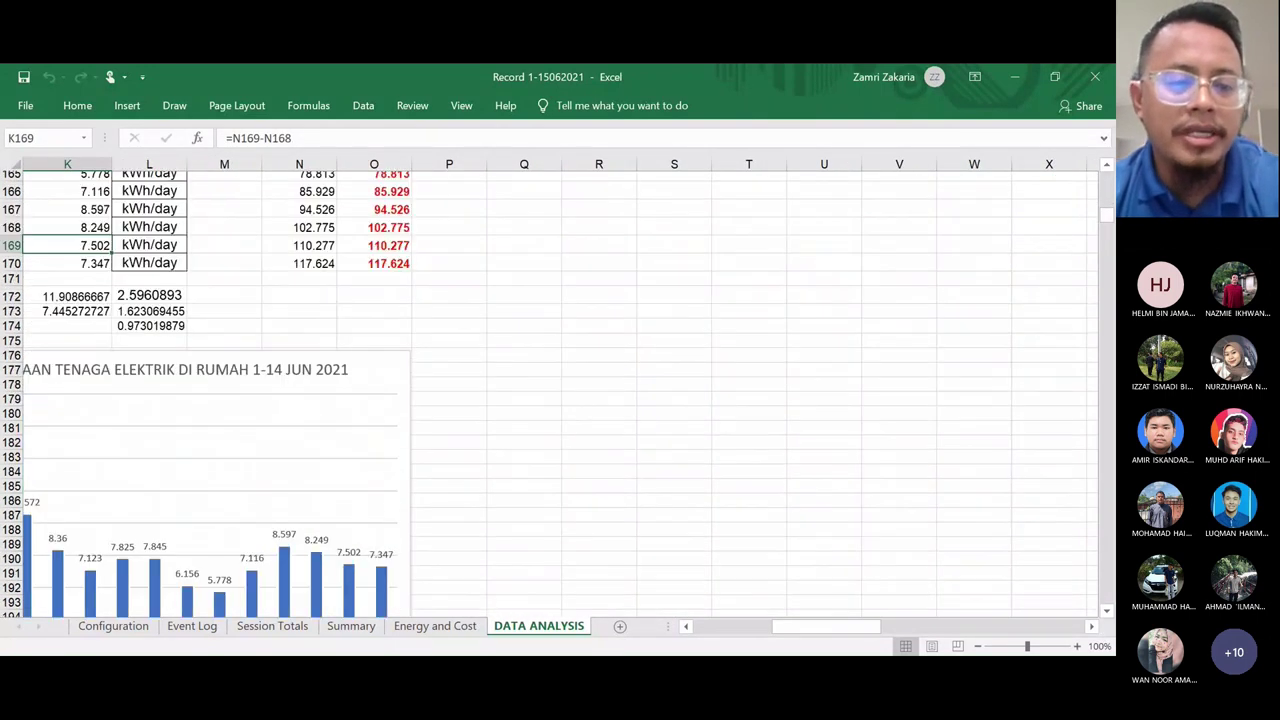
pyautogui.hscroll(1, 313, 490)
pyautogui.hscroll(-2, 313, 490)
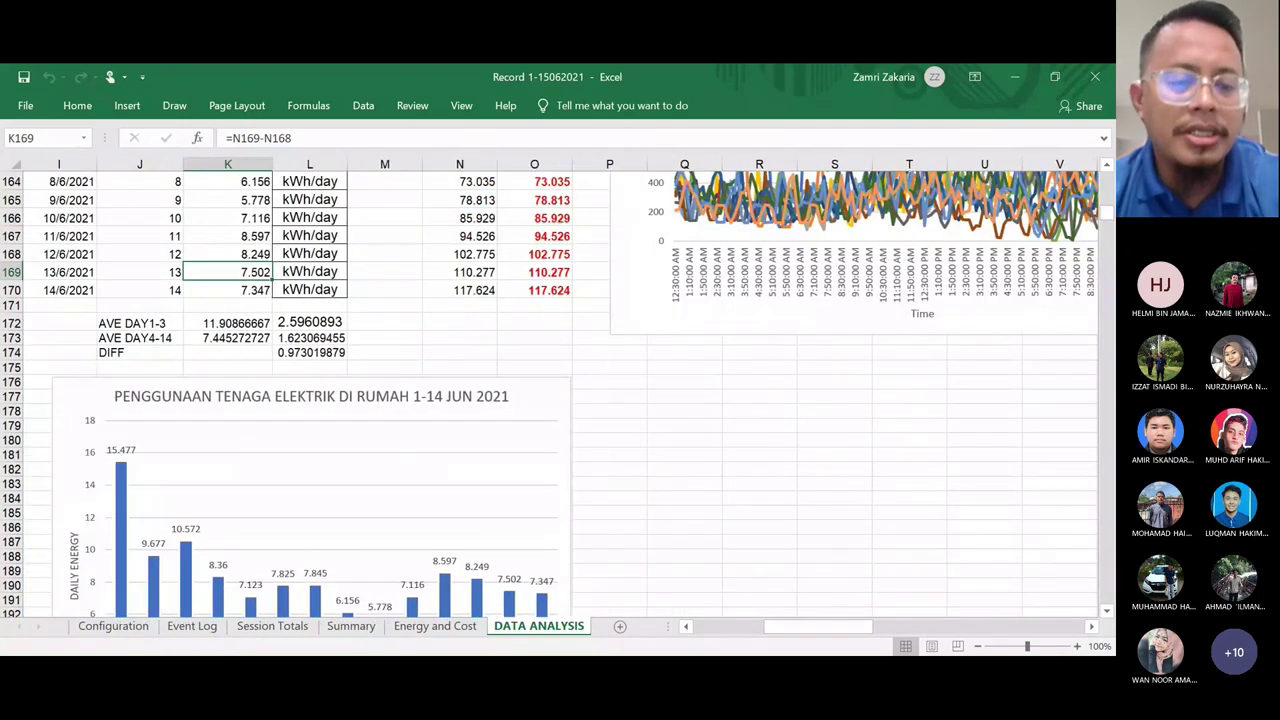
pyautogui.scroll(-4, 313, 490)
pyautogui.scroll(1, 313, 490)
pyautogui.scroll(7, 550, 390)
# Examine the time-based line chart comparing DAY 1 to DAY 14, along with the electricity meter photos beside it
pyautogui.hscroll(4, 550, 390)
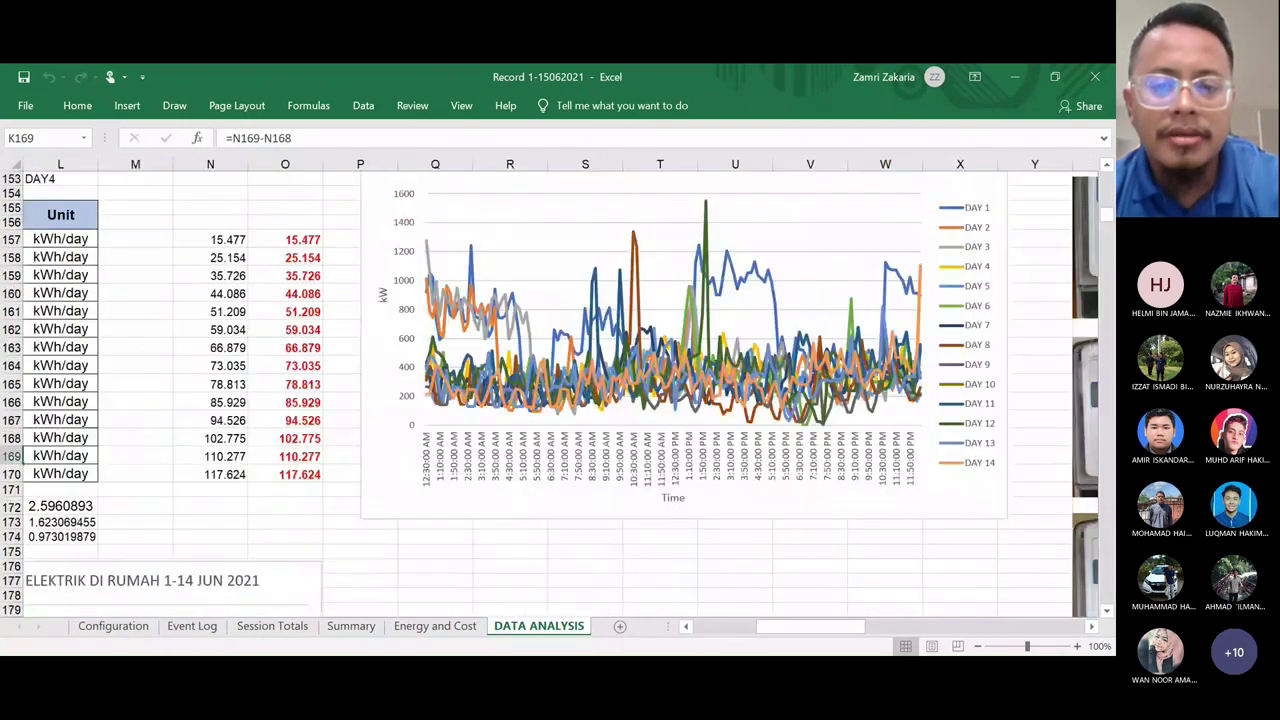
pyautogui.hscroll(1, 550, 390)
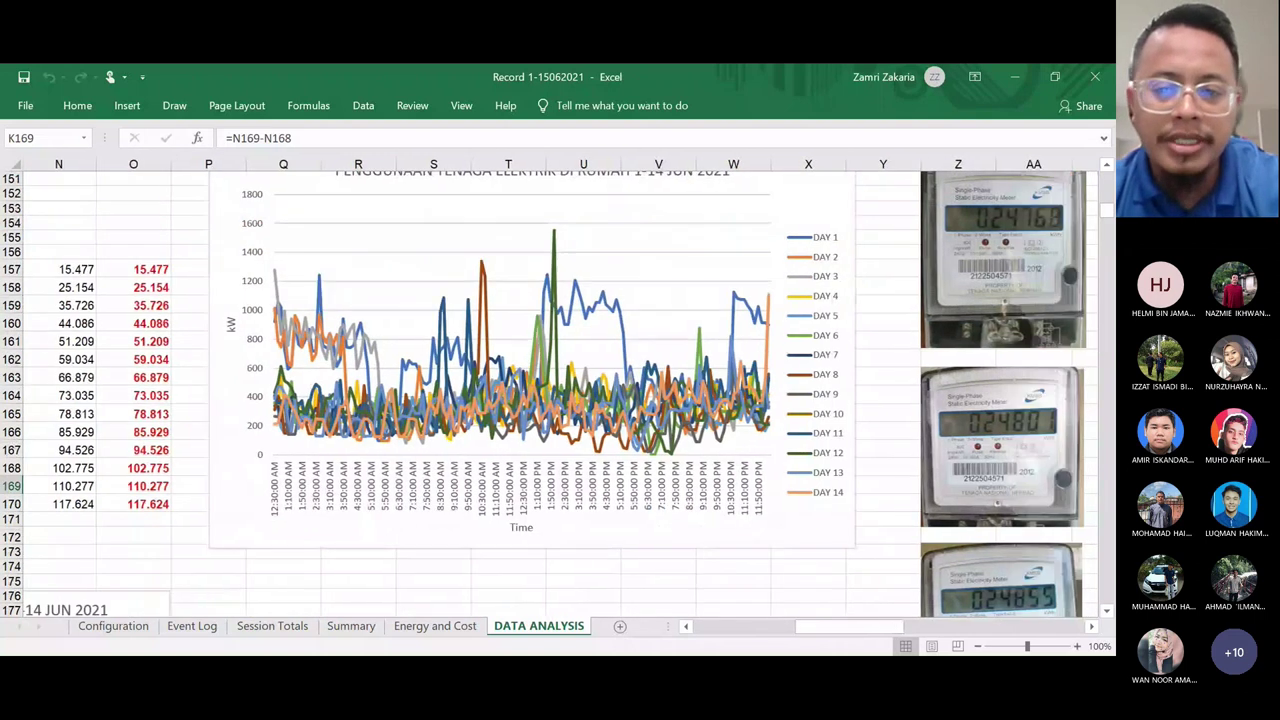
pyautogui.hscroll(1, 550, 390)
pyautogui.scroll(2, 550, 390)
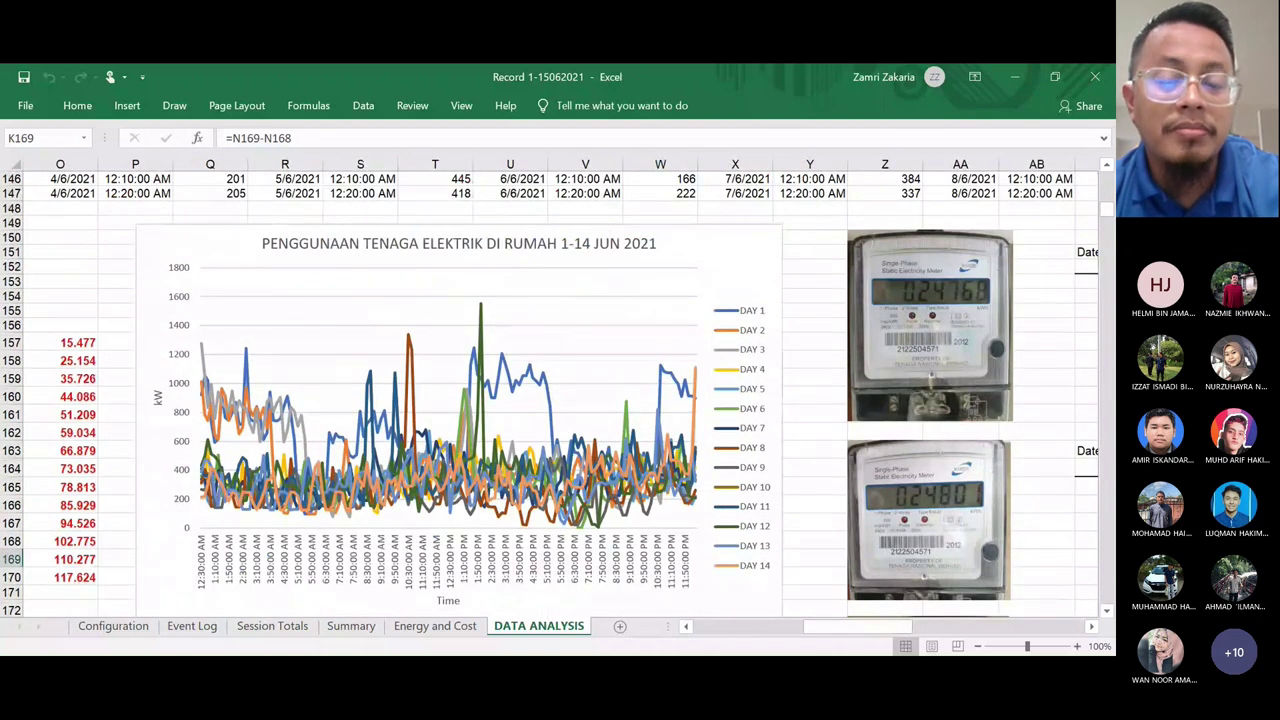
pyautogui.scroll(-1, 550, 390)
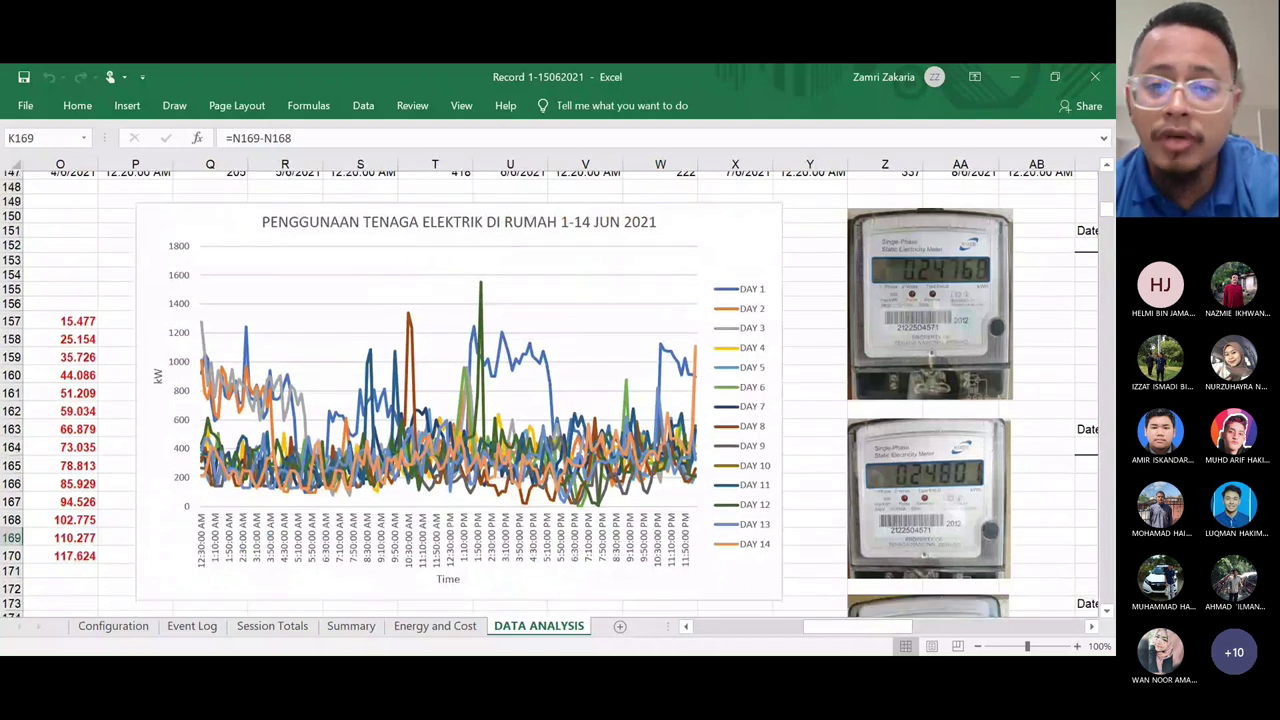
pyautogui.scroll(2, 550, 390)
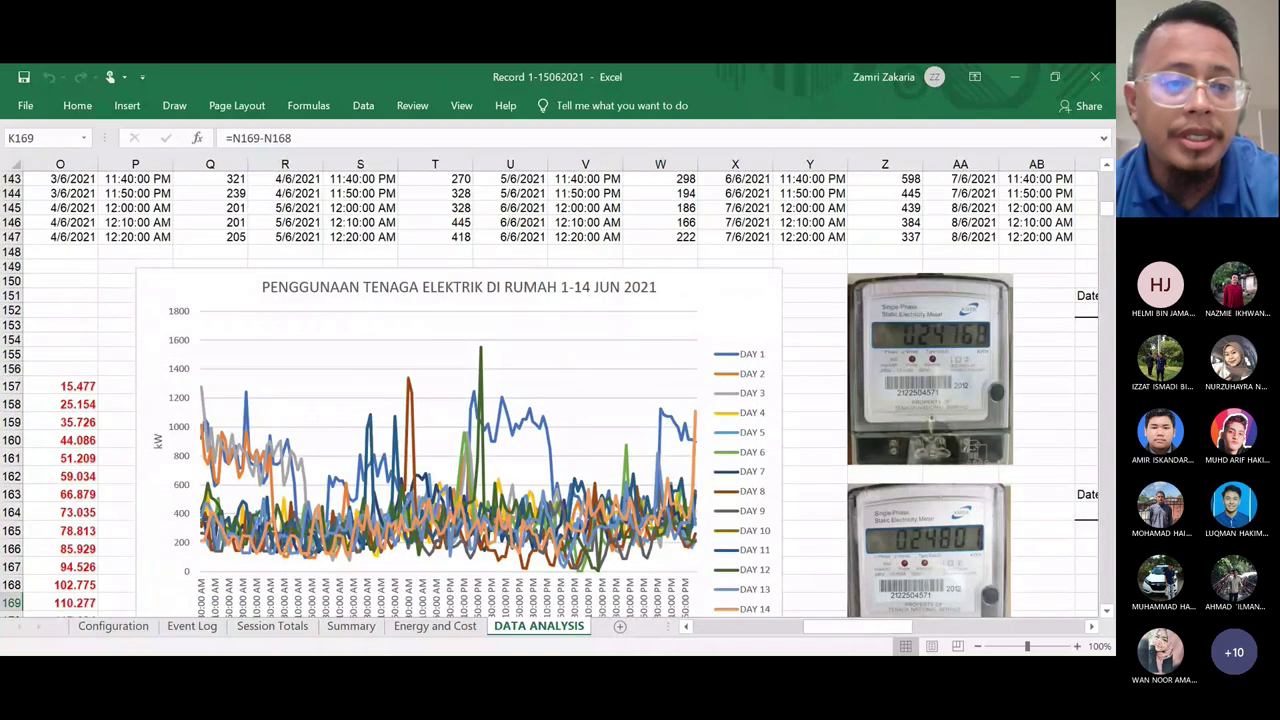
pyautogui.scroll(-2, 550, 390)
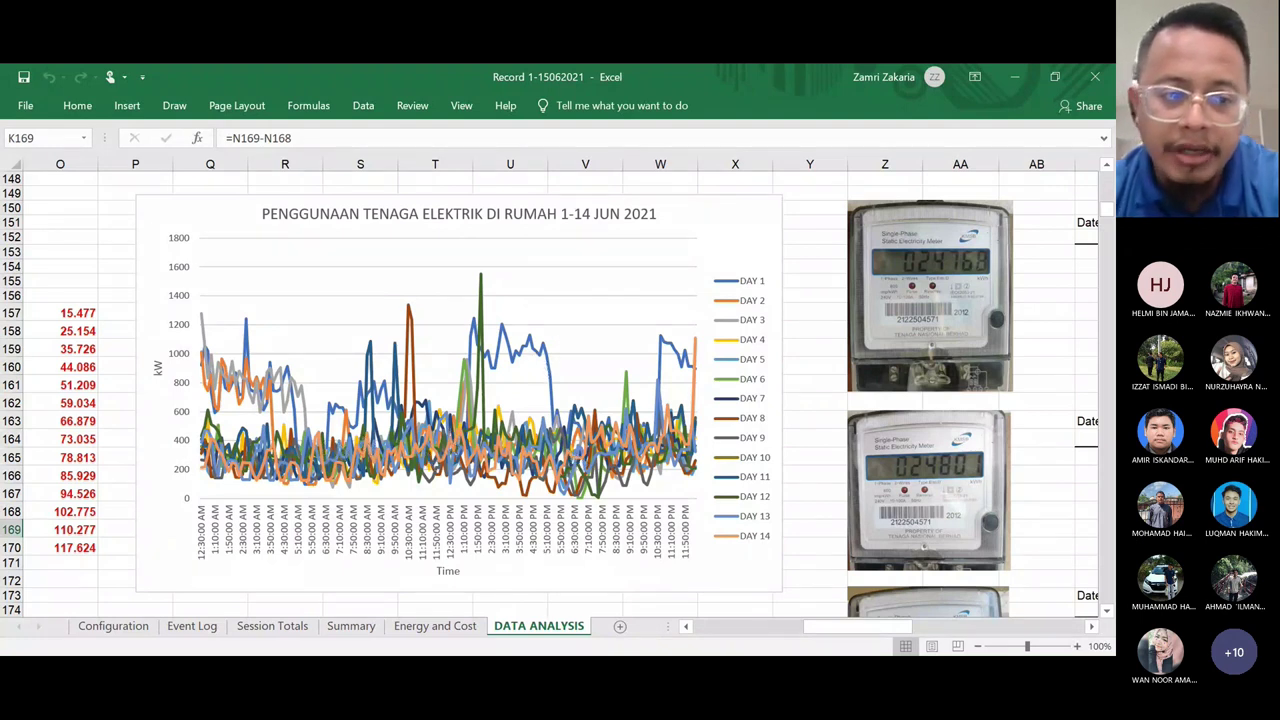
# Return to the Daily Energy table and go through its cells from day 1 to day 14, K157 to K170
pyautogui.hscroll(-1, 578, 460)
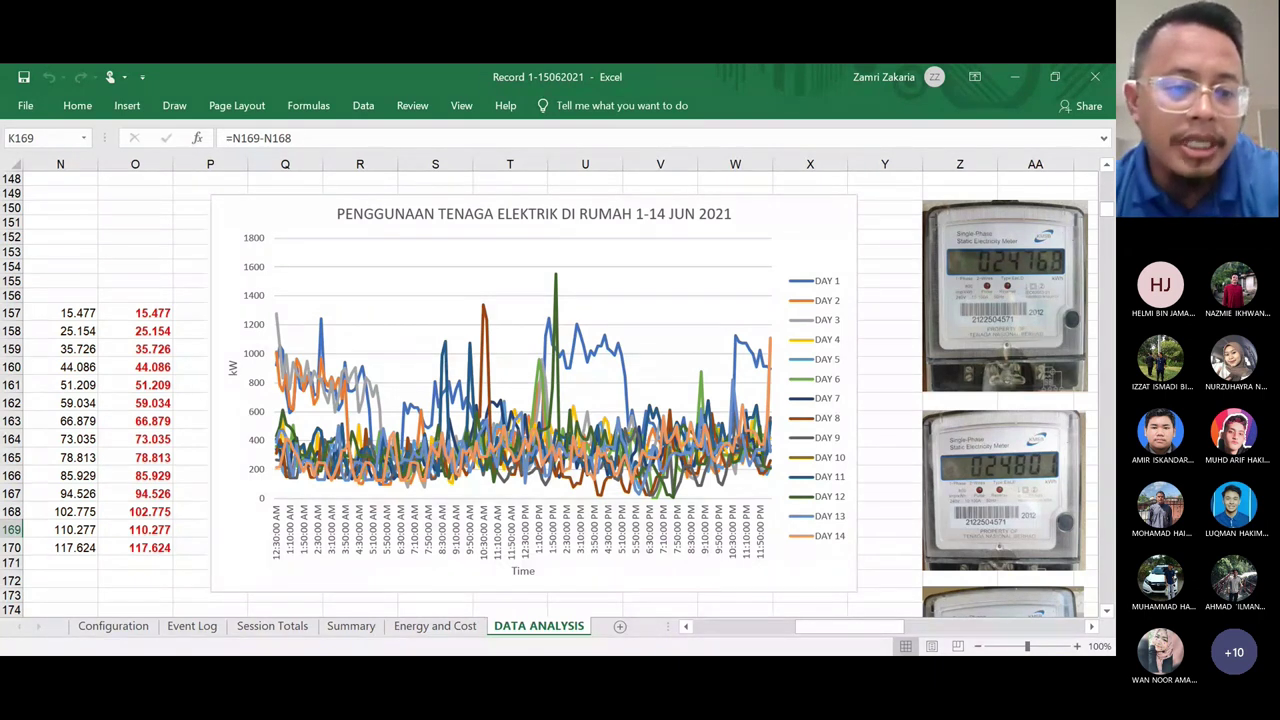
pyautogui.hscroll(-2, 550, 390)
pyautogui.hscroll(-4, 560, 390)
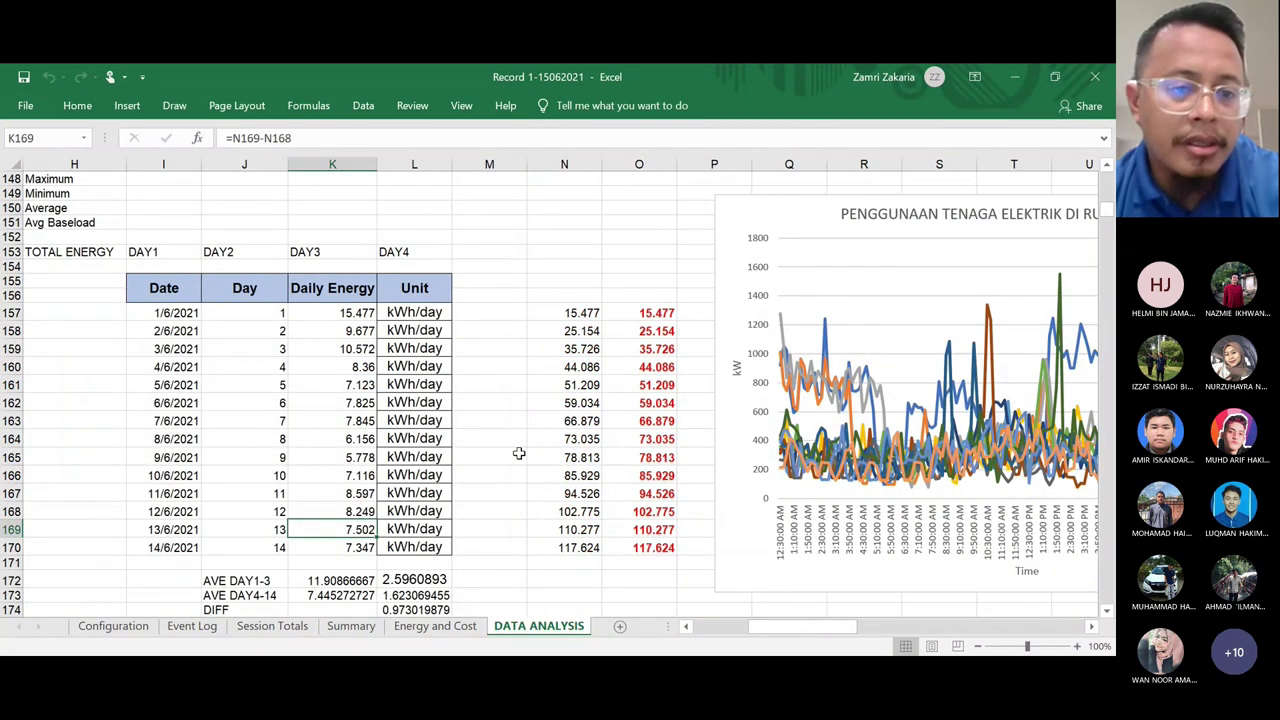
pyautogui.click(362, 312)
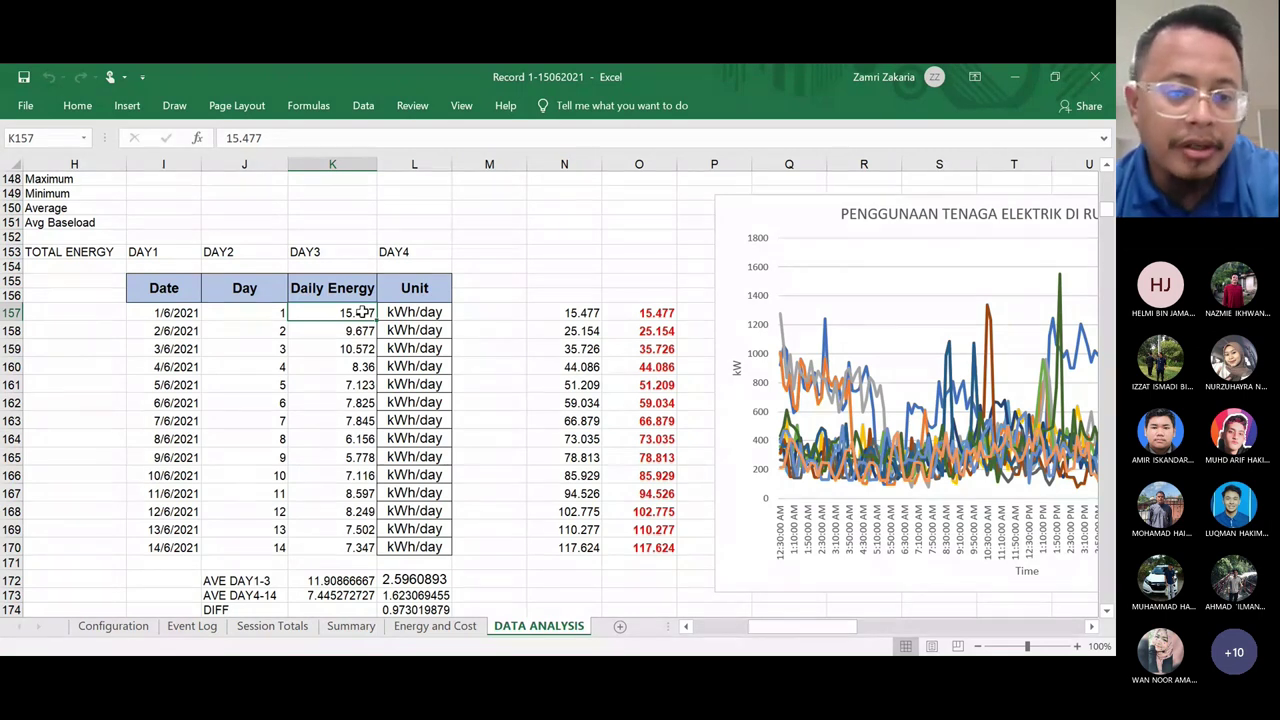
pyautogui.press('Down')
pyautogui.press('Down')
pyautogui.press('Down')
pyautogui.press('Down')
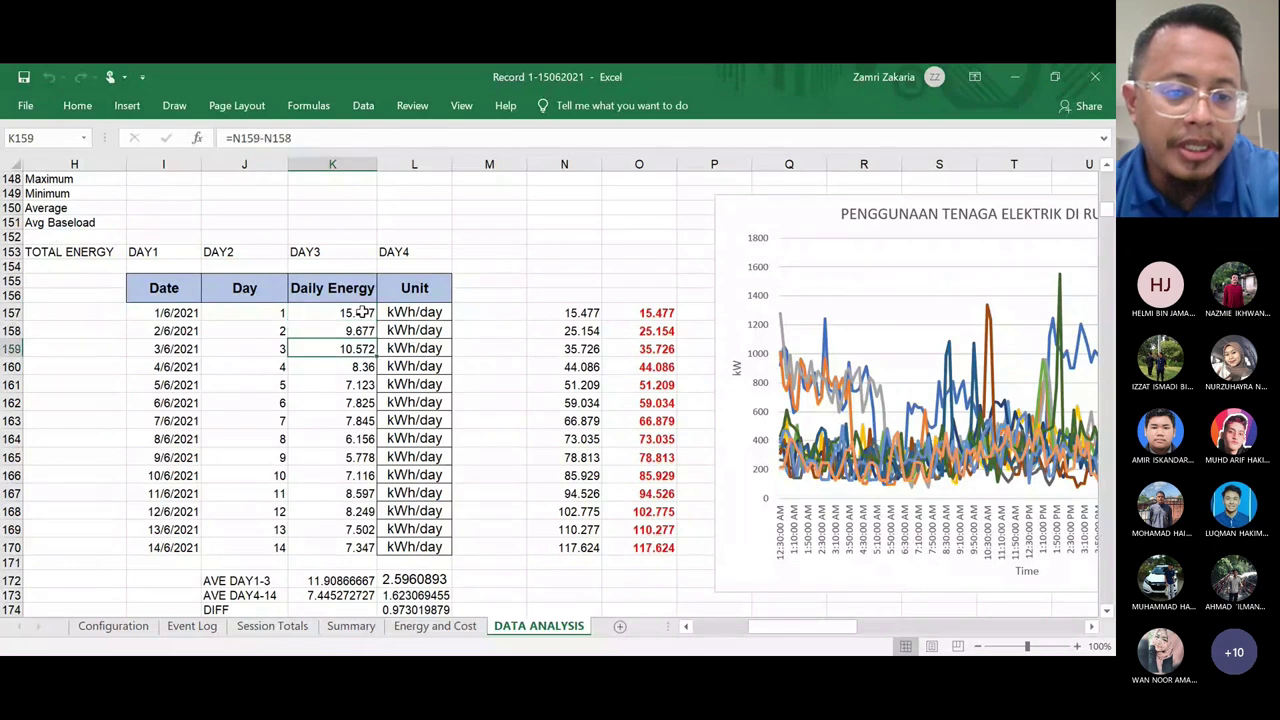
pyautogui.press('Down')
pyautogui.press('Down')
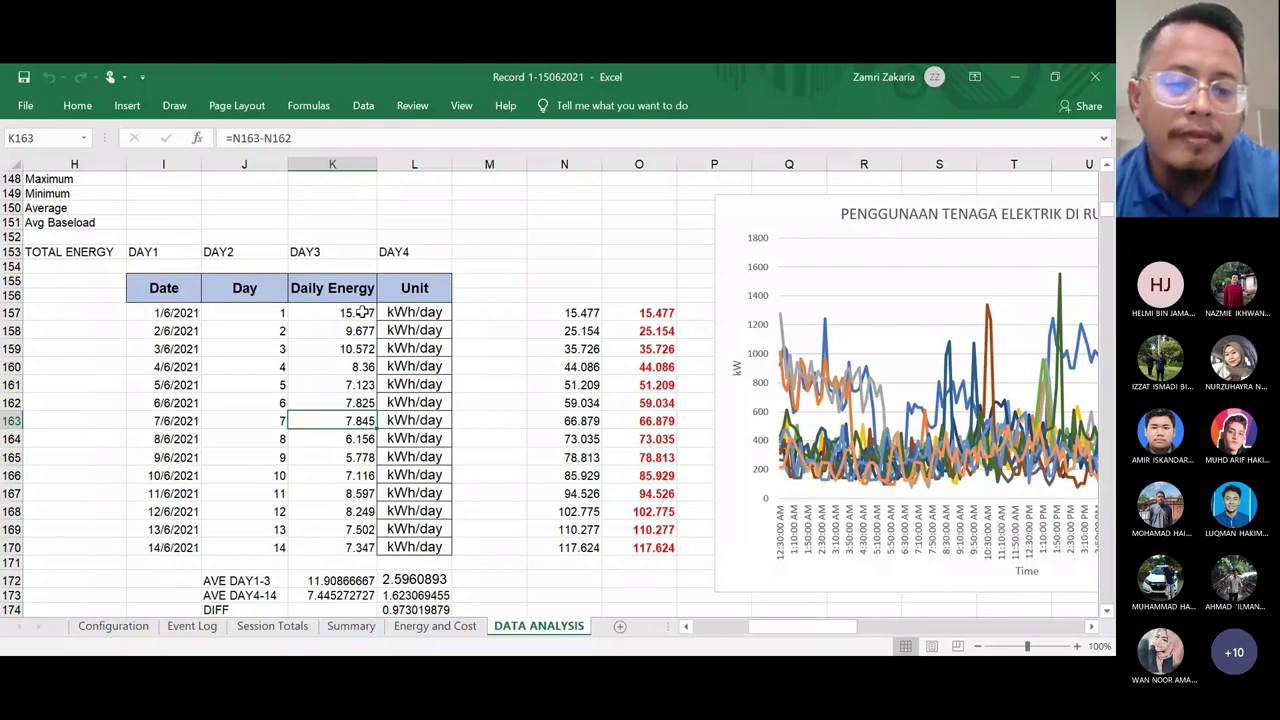
pyautogui.press('Down')
pyautogui.press('Down')
pyautogui.press('Down')
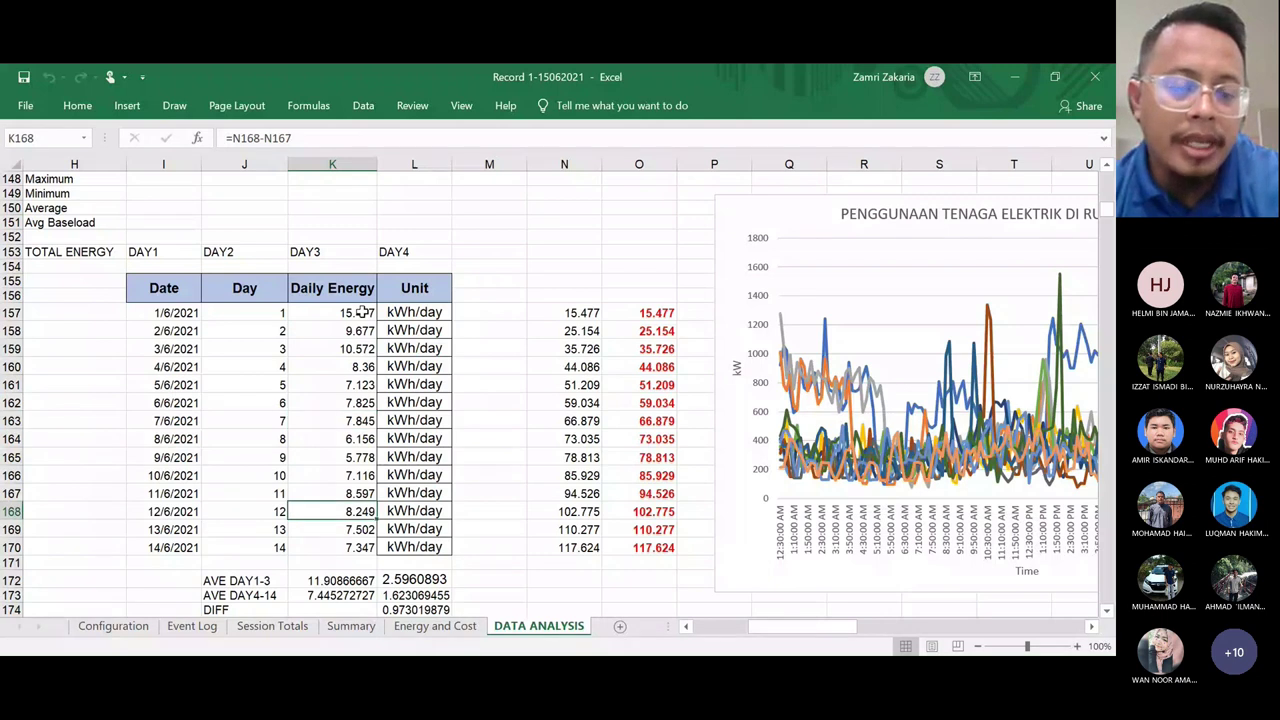
pyautogui.press('Down')
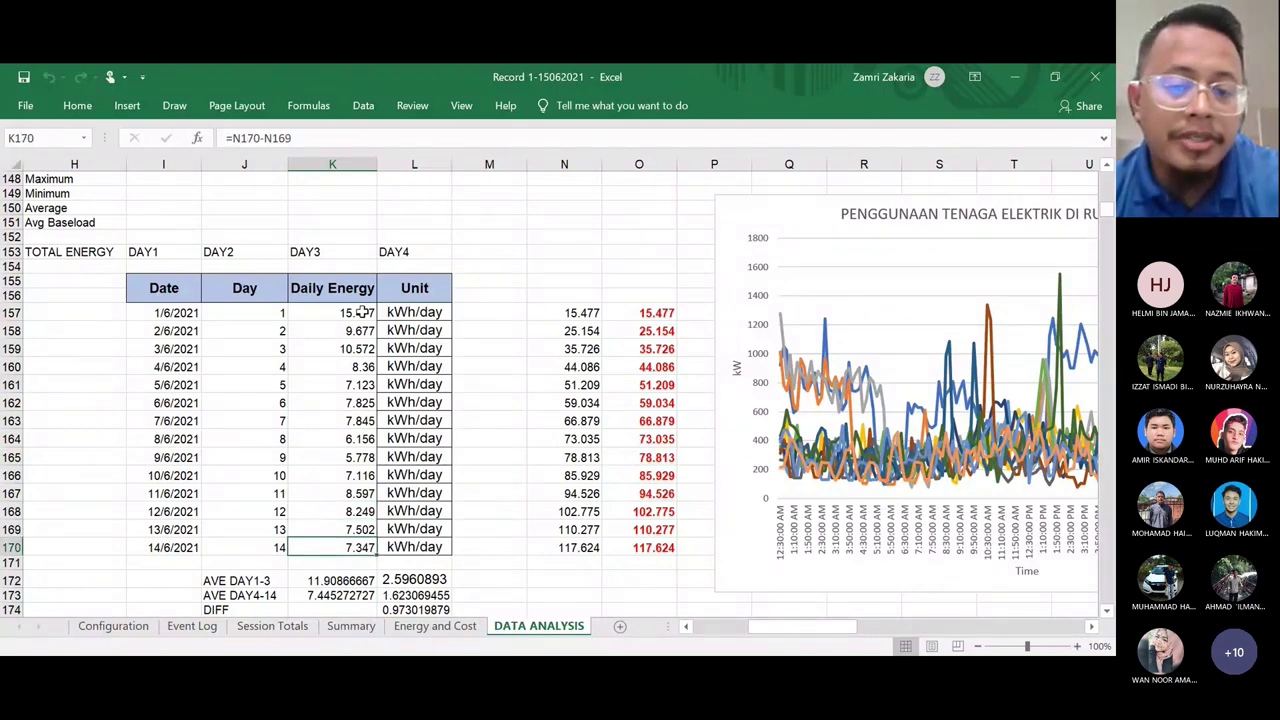
# Inspect the average formulas for days 1-3 and days 4-14 in K172 and K173 below the table
pyautogui.press('Down')
pyautogui.press('Down')
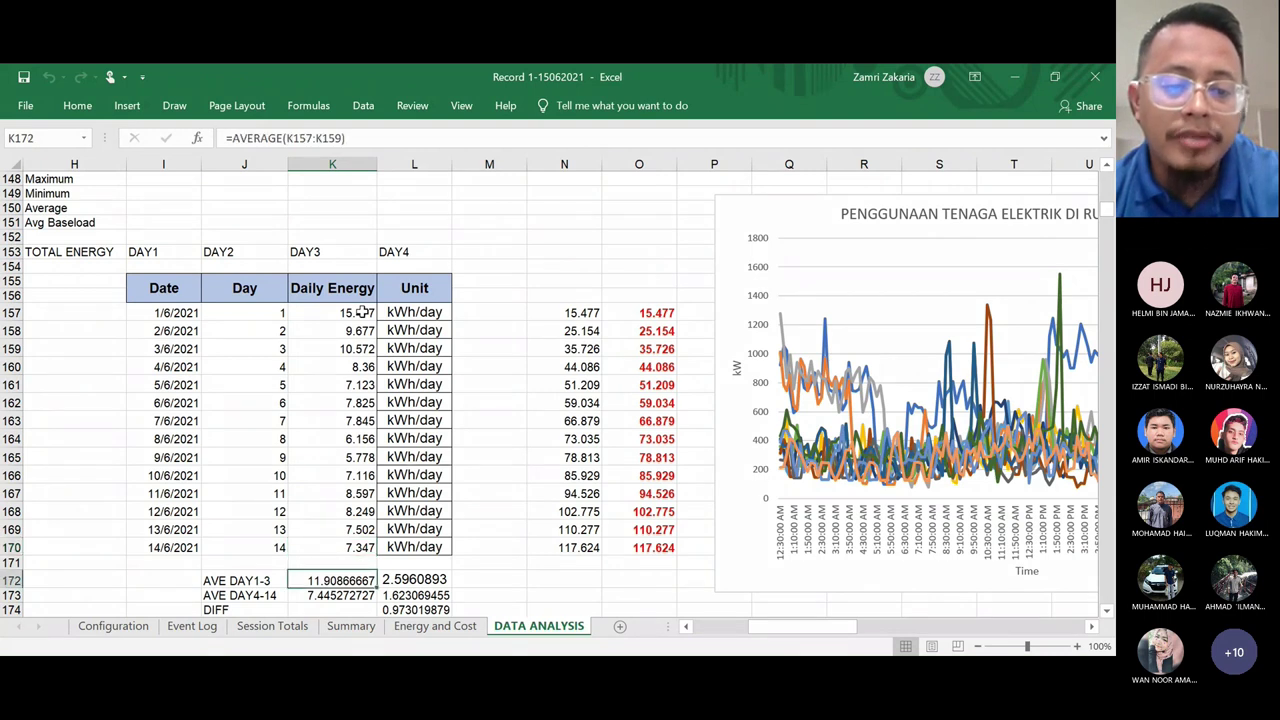
pyautogui.press('Down')
pyautogui.press('Down')
pyautogui.press('Down')
pyautogui.press('Down')
pyautogui.press('Down')
pyautogui.press('Down')
pyautogui.press('Down')
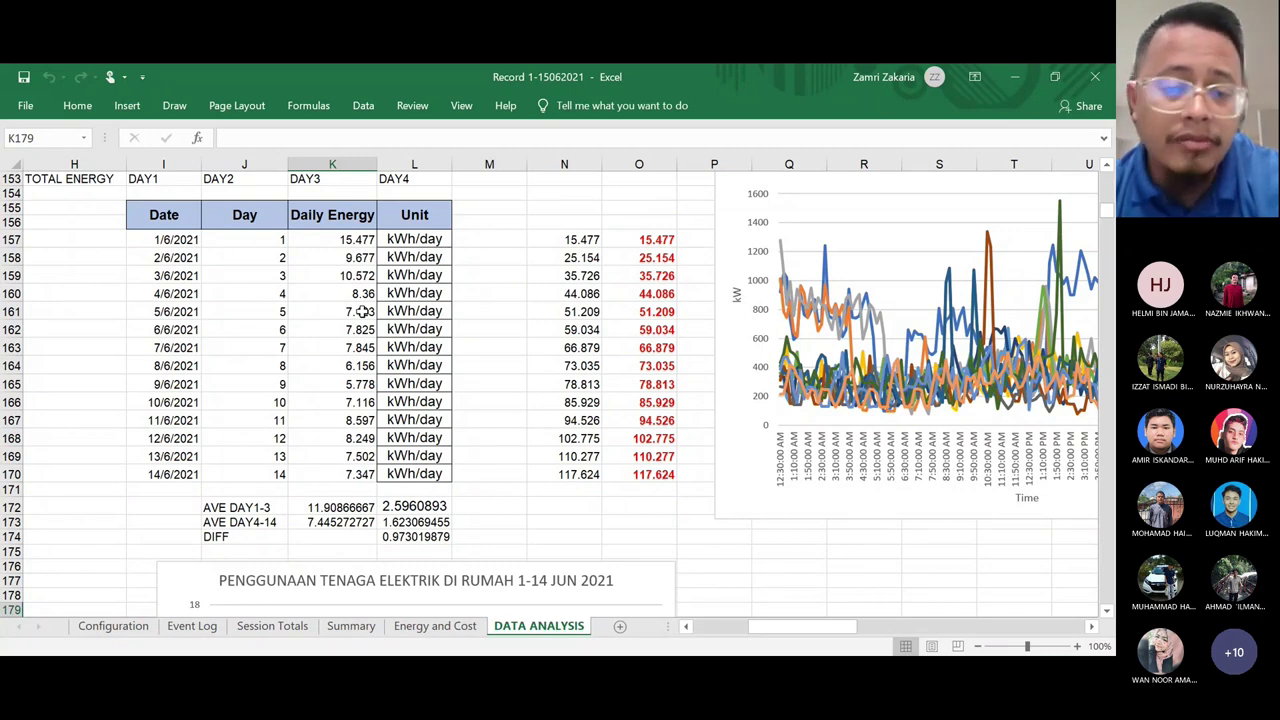
pyautogui.press('Up')
pyautogui.press('Up')
pyautogui.press('Up')
pyautogui.press('Up')
pyautogui.press('Up')
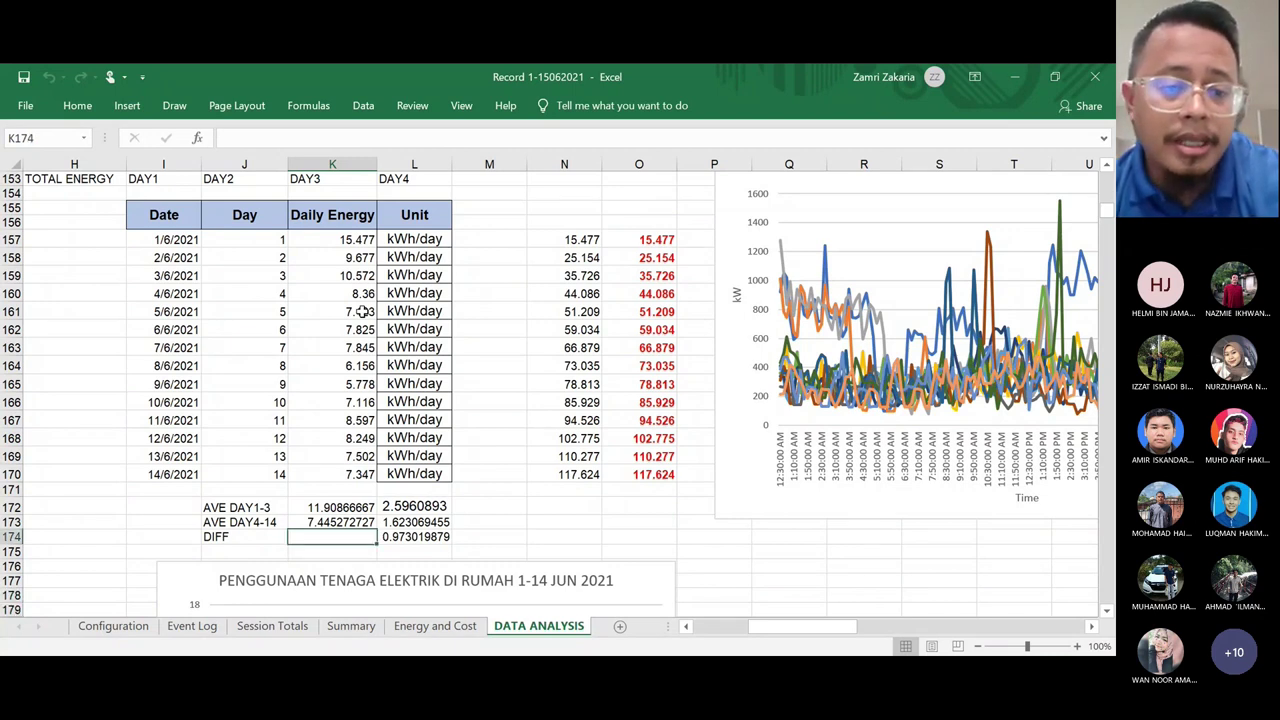
pyautogui.press('Up')
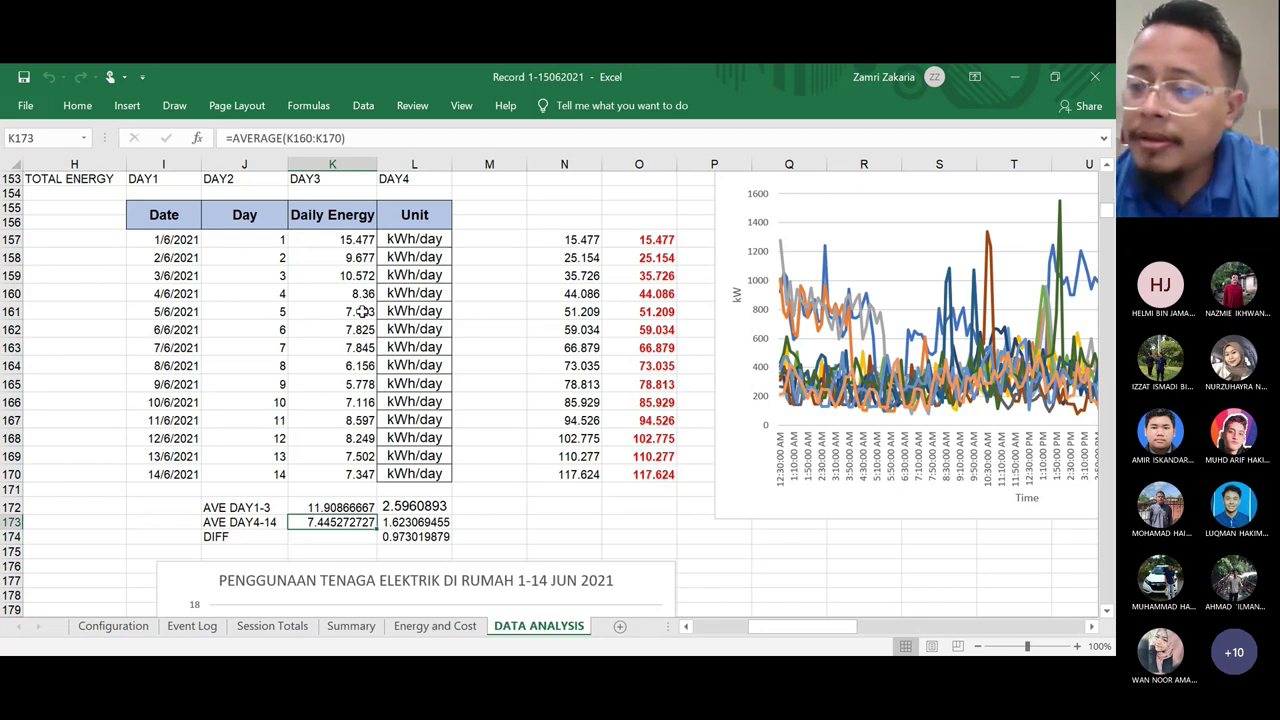
# Trace the Daily Energy formulas back up from day 14 to day 1 and on past the table's heading
pyautogui.press('Up')
pyautogui.press('Up')
pyautogui.press('Up')
pyautogui.press('Up')
pyautogui.press('Up')
pyautogui.press('Up')
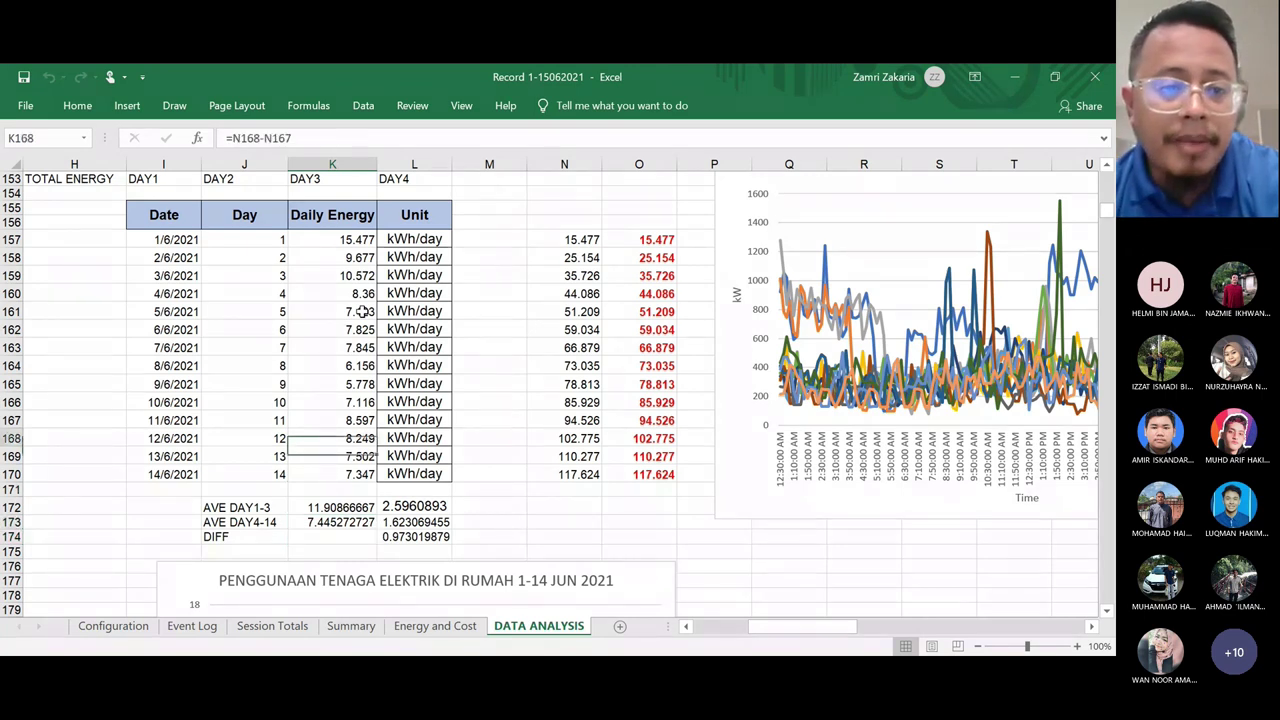
pyautogui.press('Up')
pyautogui.press('Up')
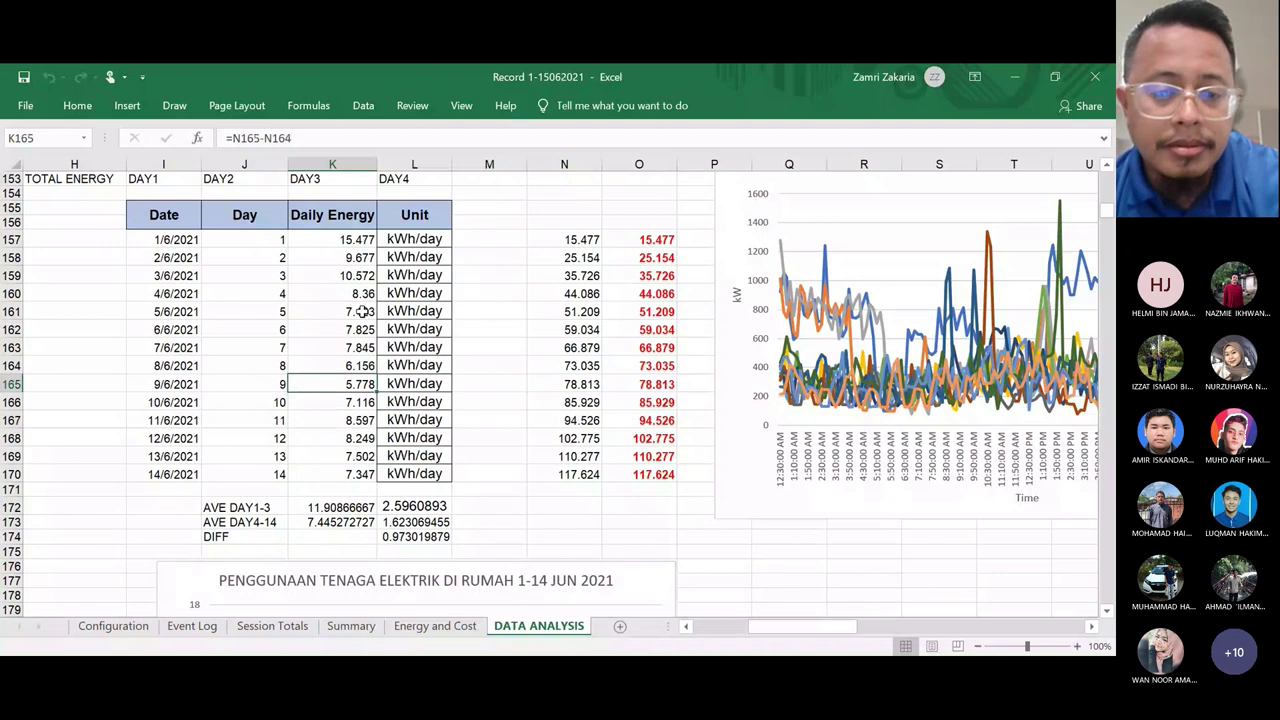
pyautogui.press('Up')
pyautogui.press('Up')
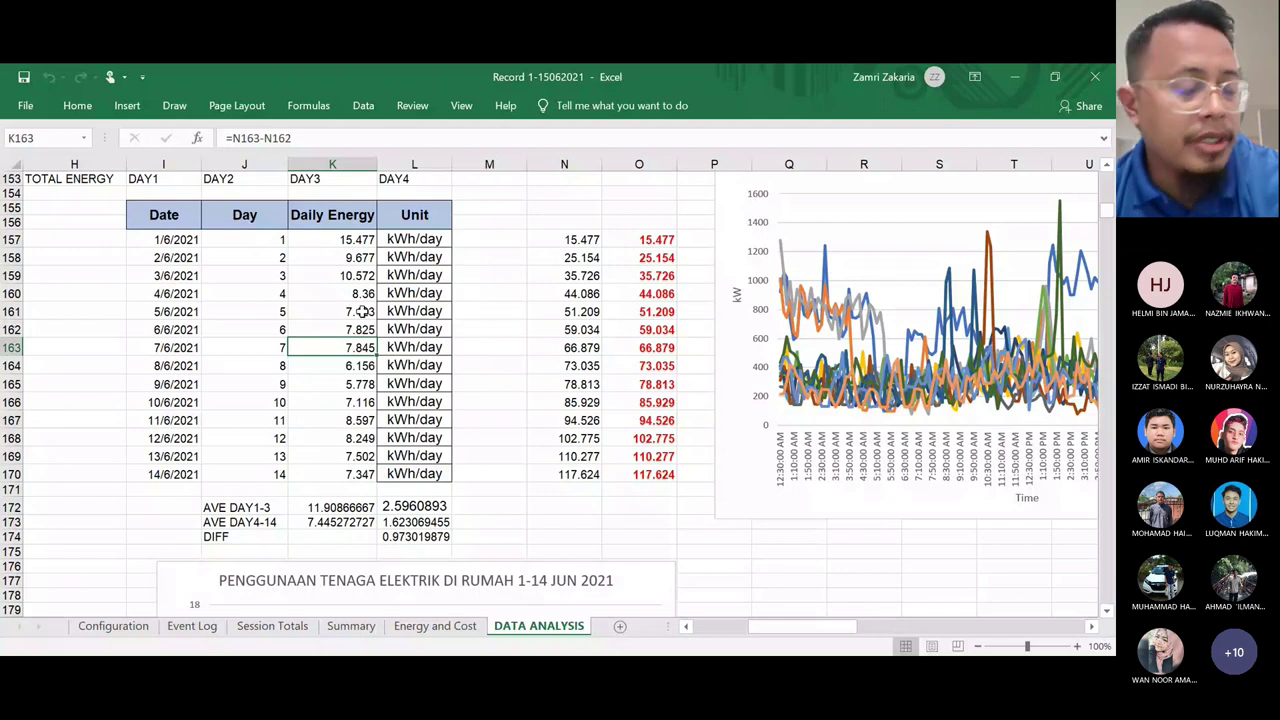
pyautogui.press('Up')
pyautogui.press('Up')
pyautogui.press('Up')
pyautogui.press('Up')
pyautogui.press('Up')
pyautogui.press('Up')
pyautogui.press('Up')
pyautogui.press('Up')
pyautogui.press('Up')
pyautogui.press('Up')
pyautogui.press('Up')
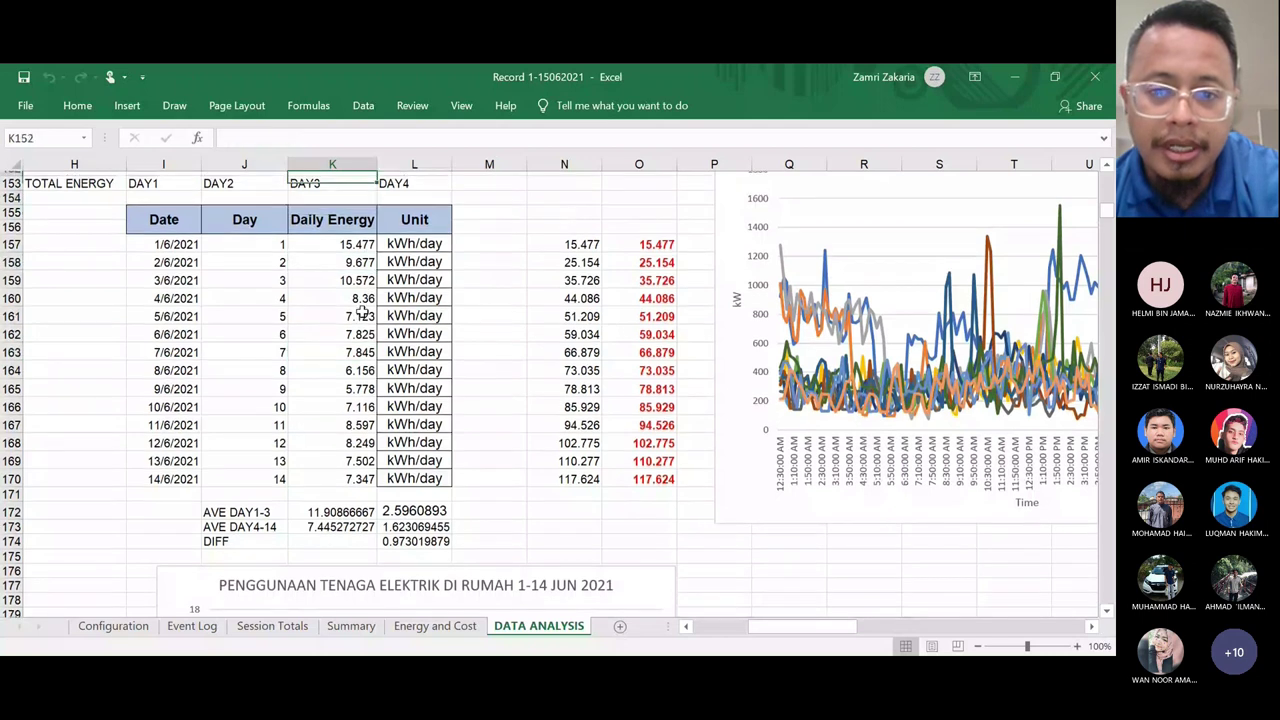
pyautogui.press('Up')
pyautogui.press('Up')
pyautogui.press('Up')
# Review the Daily Energy column once more from its heading down to 14/6/2021 in K170
pyautogui.press('Down')
pyautogui.press('Down')
pyautogui.press('Down')
pyautogui.press('Down')
pyautogui.press('Down')
pyautogui.press('Down')
pyautogui.press('Down')
pyautogui.press('Down')
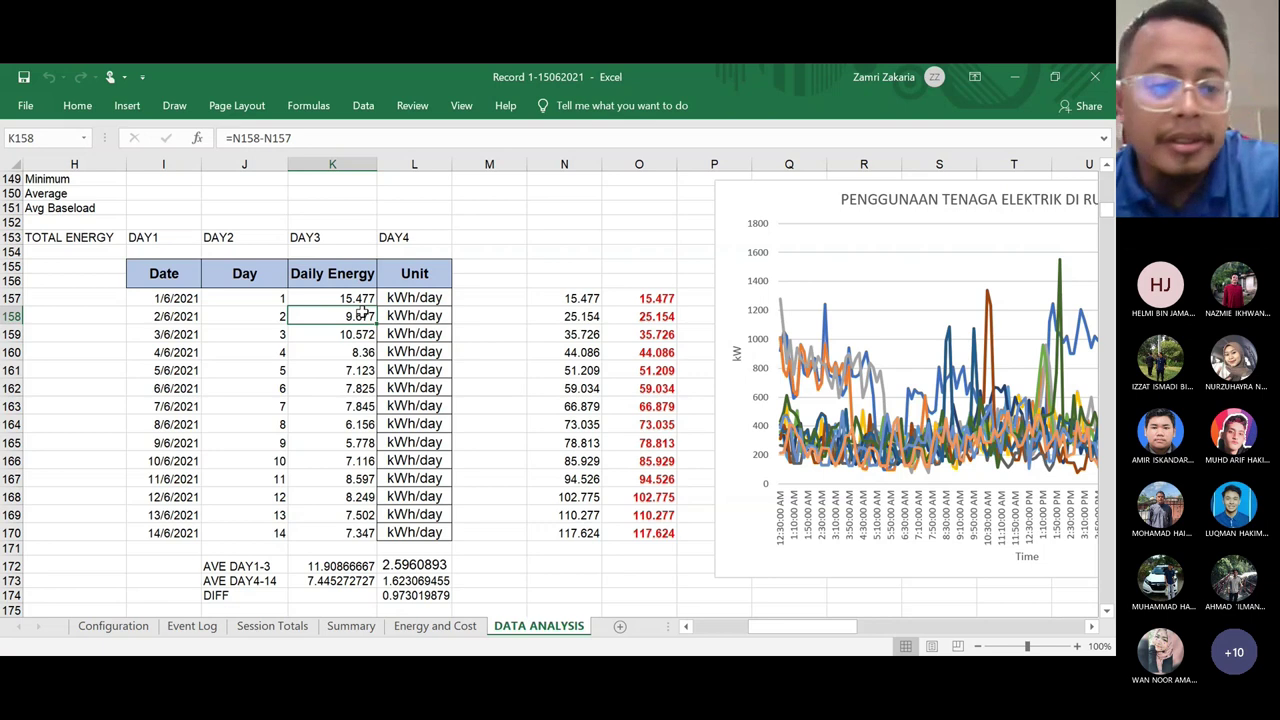
pyautogui.press('Down')
pyautogui.press('Down')
pyautogui.press('Down')
pyautogui.press('Down')
pyautogui.press('Down')
pyautogui.press('Down')
pyautogui.press('Down')
pyautogui.press('Down')
pyautogui.press('Down')
pyautogui.press('Down')
pyautogui.press('Down')
pyautogui.press('Down')
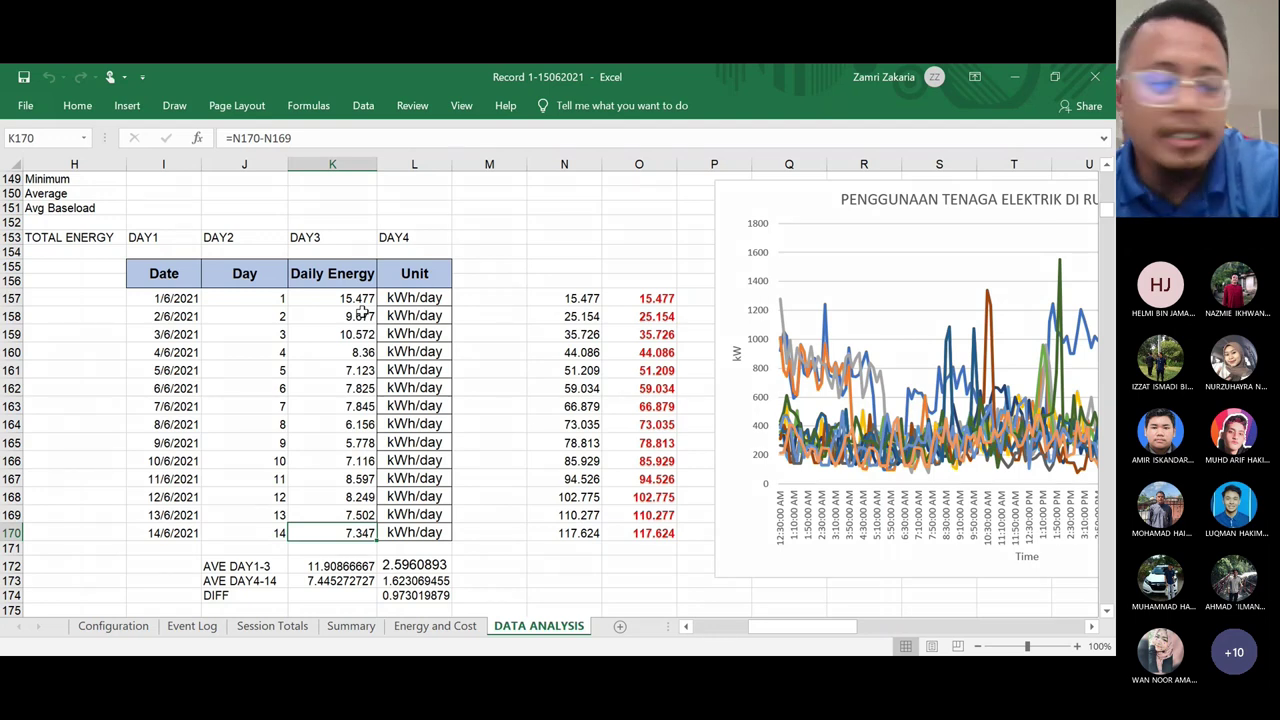
# Check the Daily Energy formulas in reverse order from day 14 back to day 3, K170 to K159
pyautogui.press('Up')
pyautogui.press('Up')
pyautogui.press('Up')
pyautogui.press('Up')
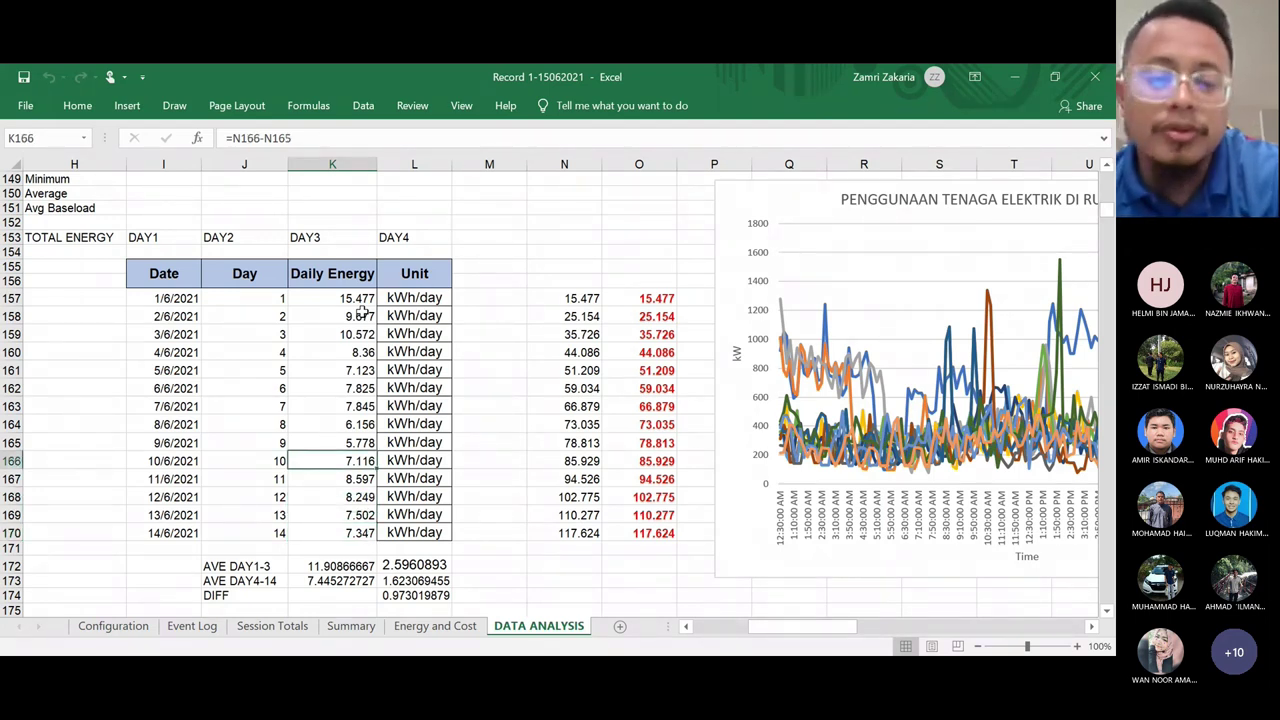
pyautogui.press('Up')
pyautogui.press('Up')
pyautogui.press('Up')
pyautogui.press('Up')
pyautogui.press('Up')
pyautogui.press('Up')
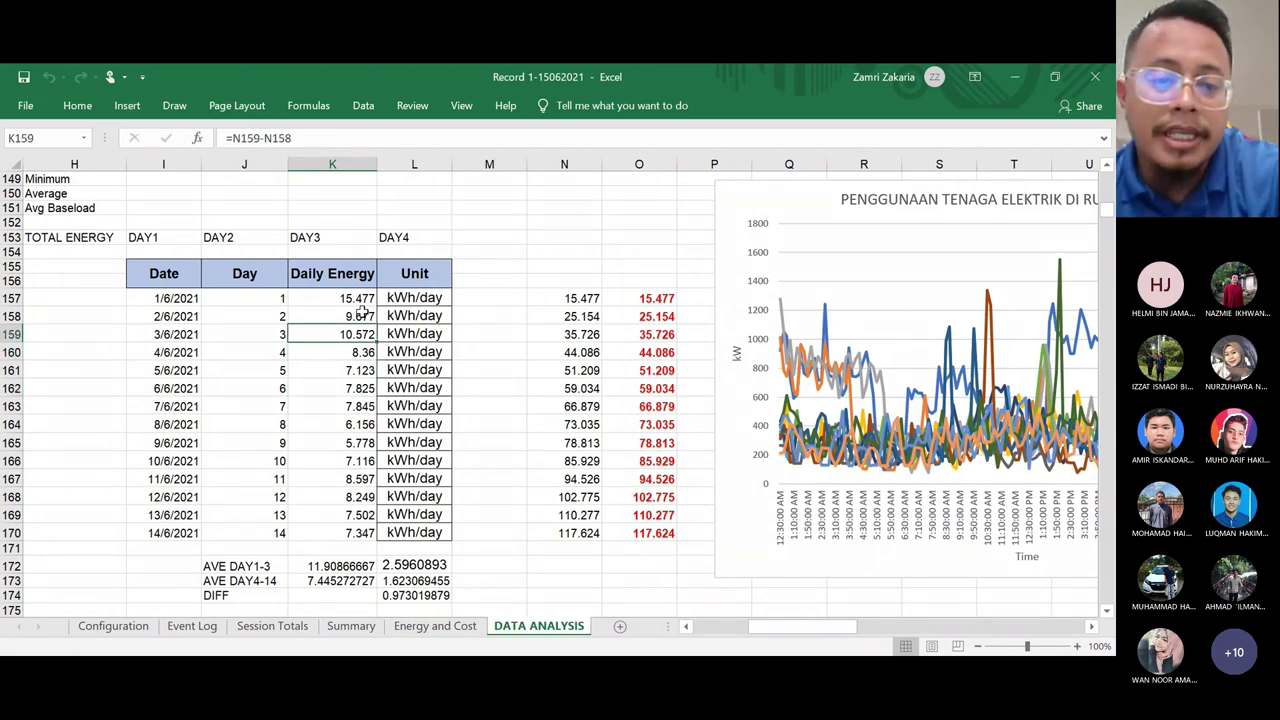
# Examine the Daily Energy values for days 4 to 14, K160 to K170, as the lower-usage period
pyautogui.press('Down')
pyautogui.press('Down')
pyautogui.press('Down')
pyautogui.press('Down')
pyautogui.press('Down')
pyautogui.press('Down')
pyautogui.press('Down')
pyautogui.press('Down')
pyautogui.press('Down')
pyautogui.press('Down')
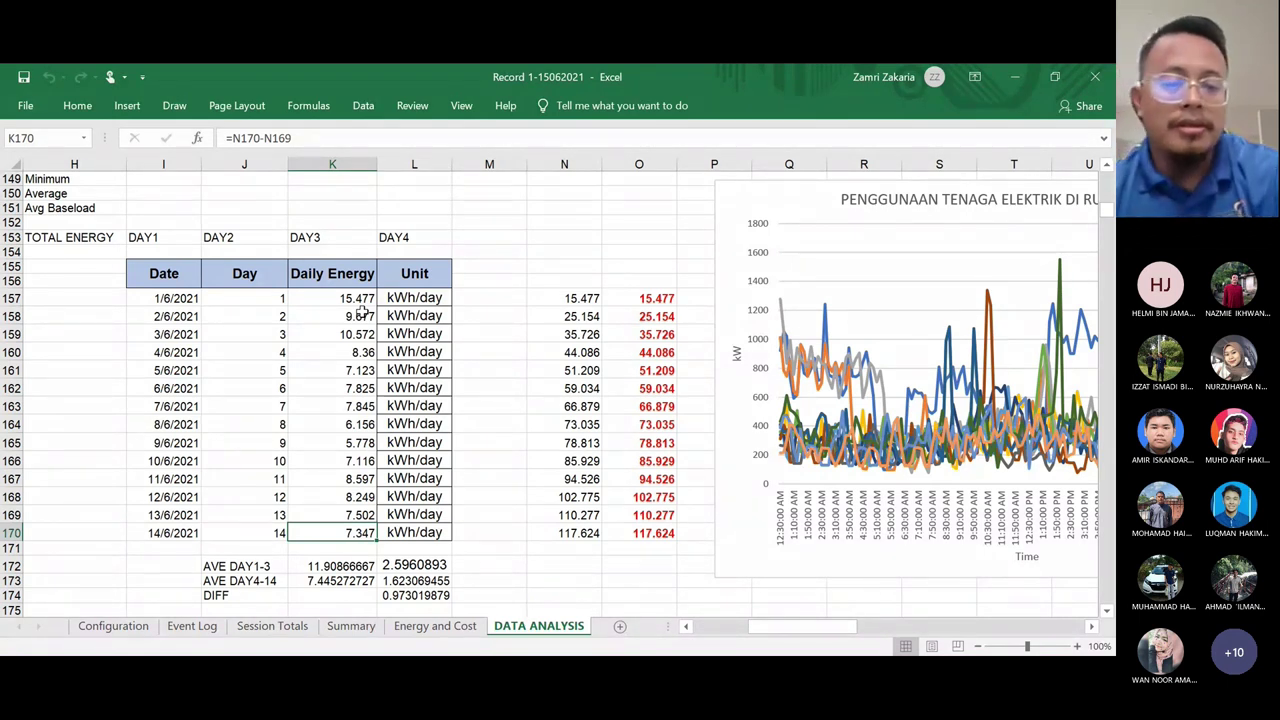
# Look across the 14/6/2021 row to its cumulative energy entries in columns N and O
pyautogui.press('Right')
pyautogui.press('Right')
pyautogui.press('Right')
pyautogui.press('Right')
pyautogui.press('Right')
pyautogui.press('Right')
pyautogui.press('Right')
pyautogui.press('Right')
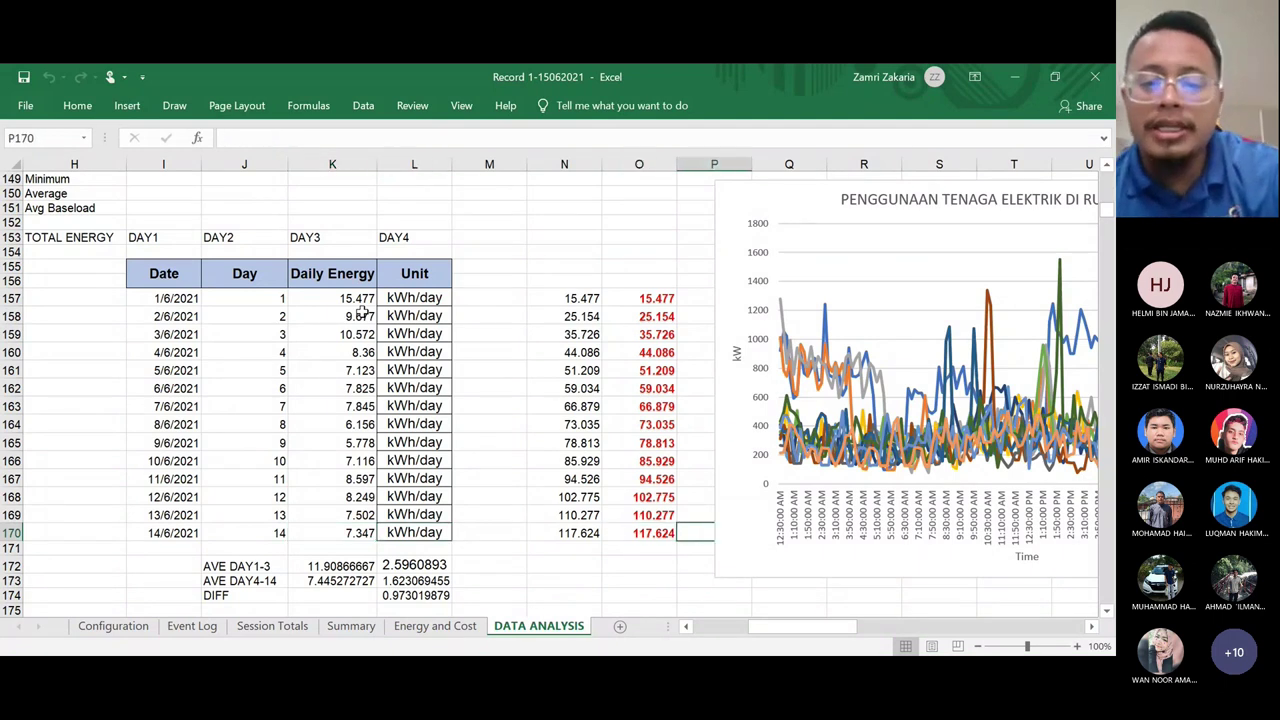